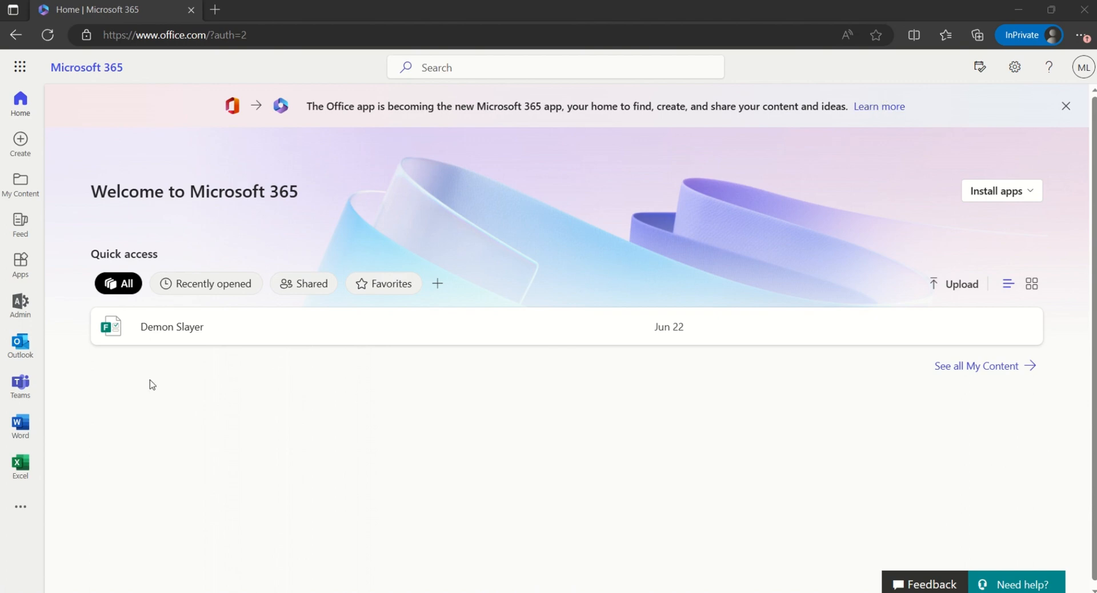
Step: Open the Microsoft 365 admin center's active users list and display the account details of the last listed user
left_click(31, 319)
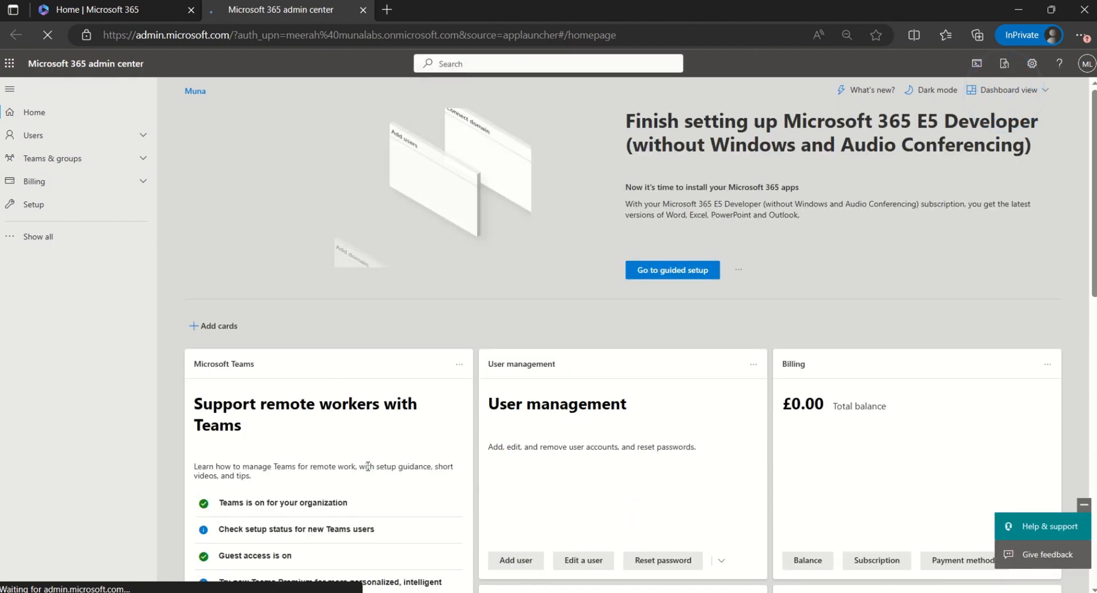
left_click(36, 136)
left_click(56, 164)
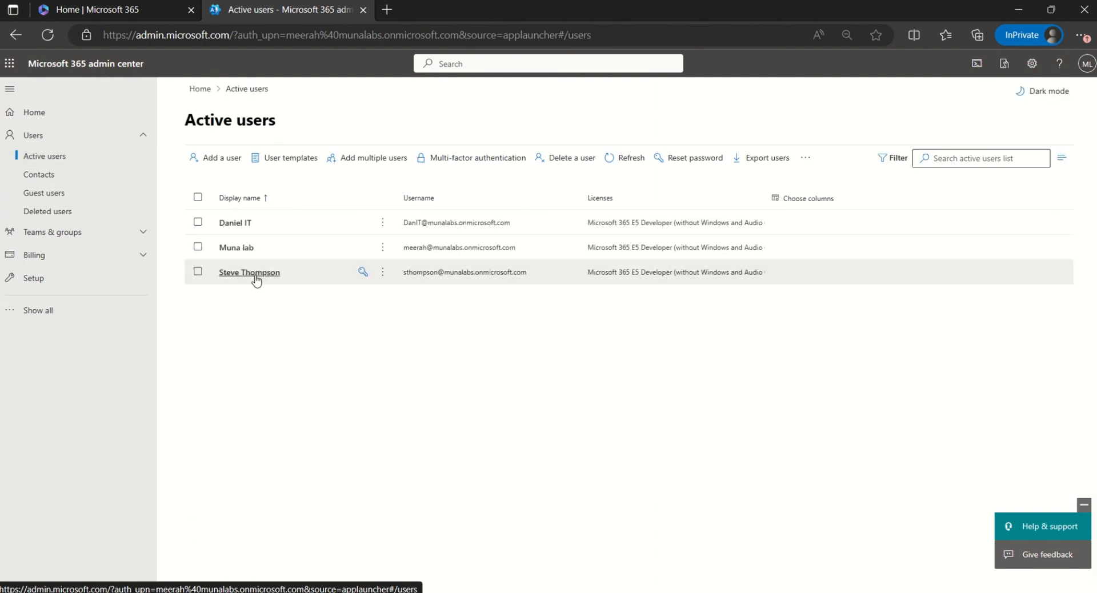
left_click(255, 277)
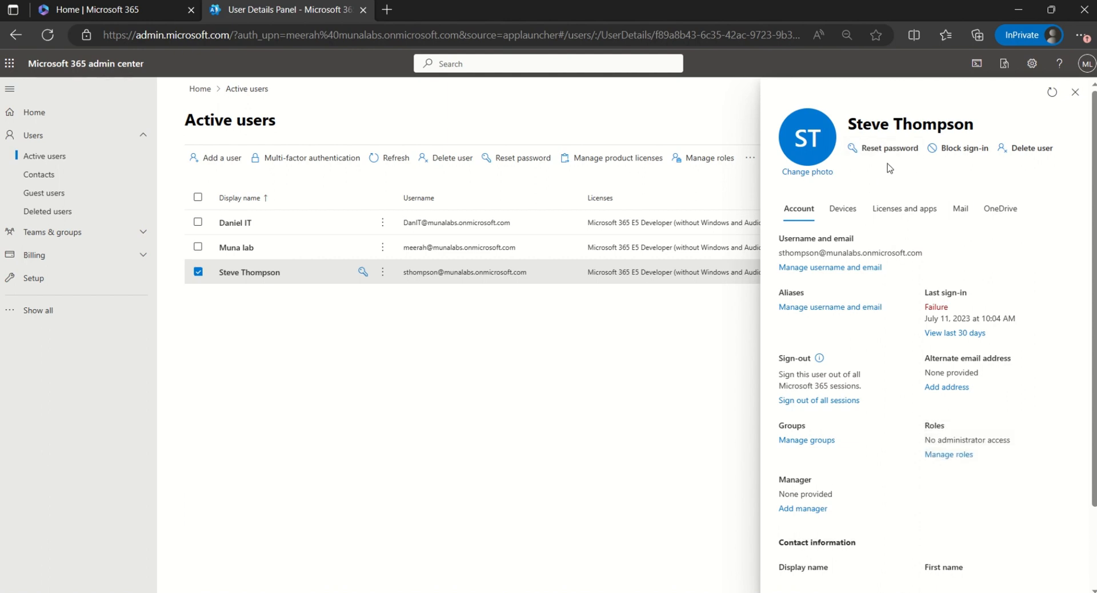
Step: Block this user from signing in, save the change and return to the account details
left_click(959, 158)
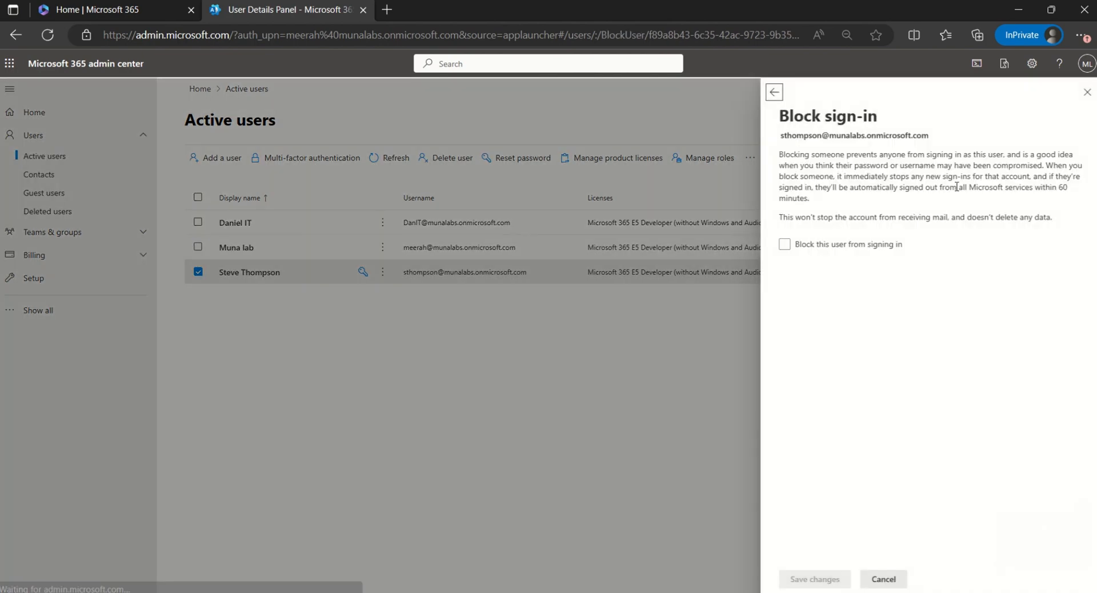
left_click(783, 245)
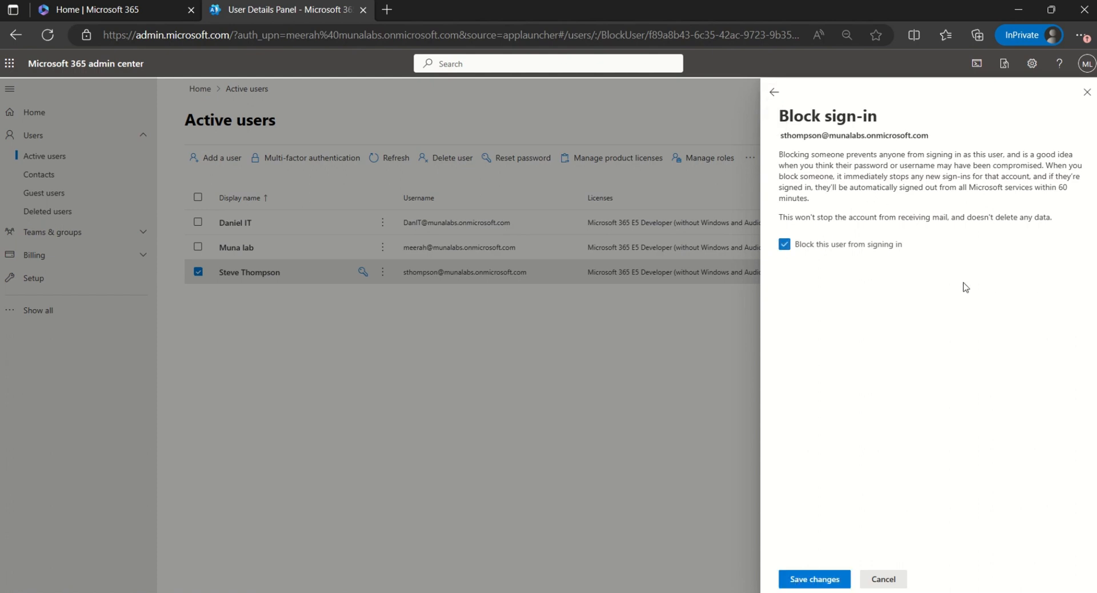
left_click(809, 579)
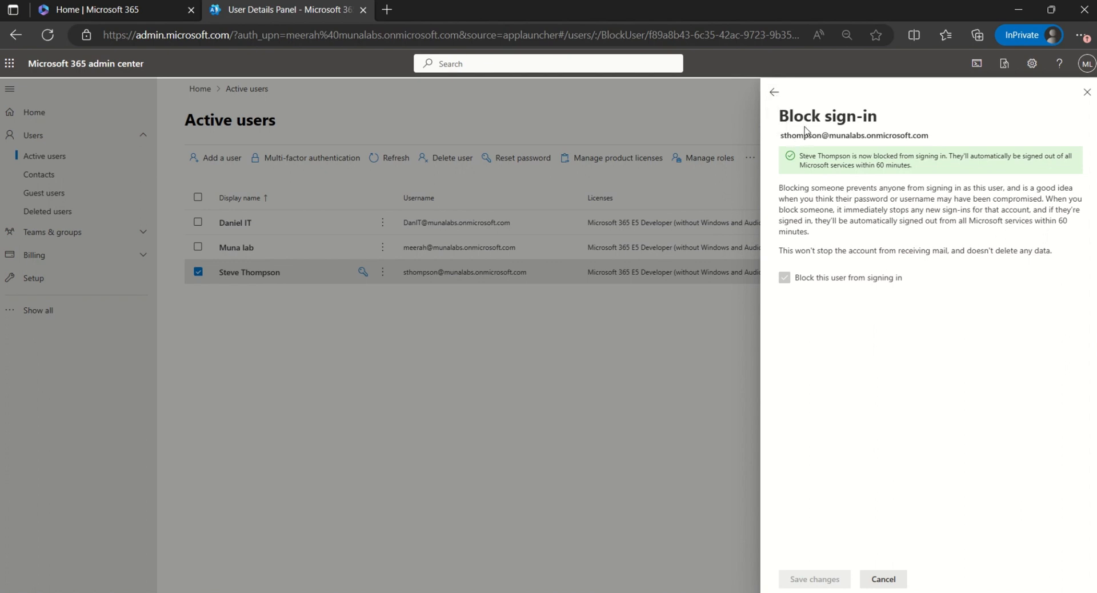
left_click(775, 93)
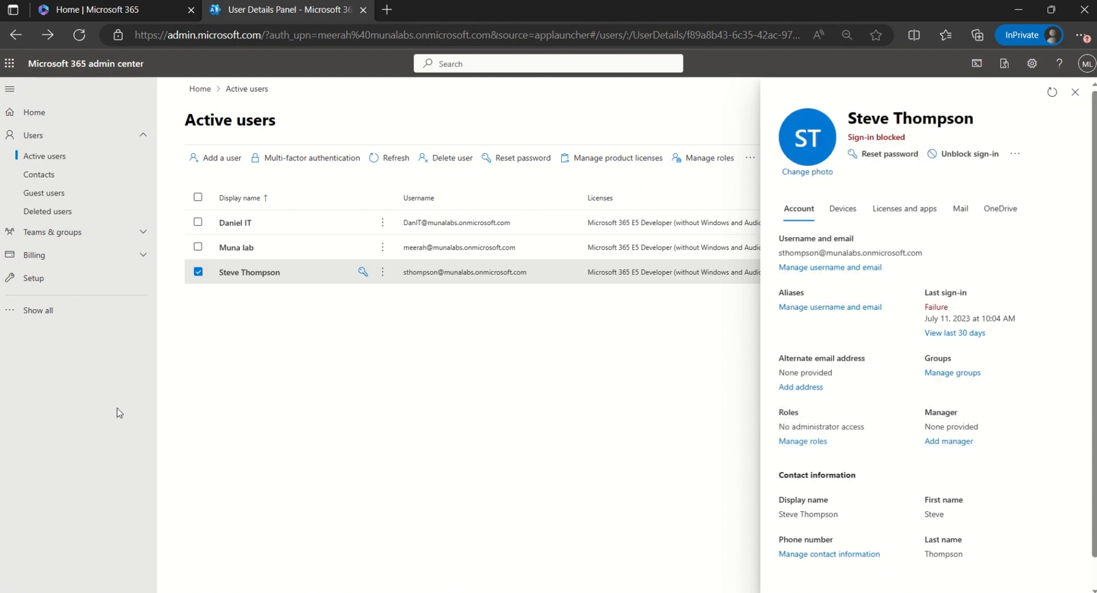
Step: Switch to the Exchange admin center and open the mailbox details of the user whose sign-in was blocked
left_click(35, 322)
scroll(68, 539, "down", 2)
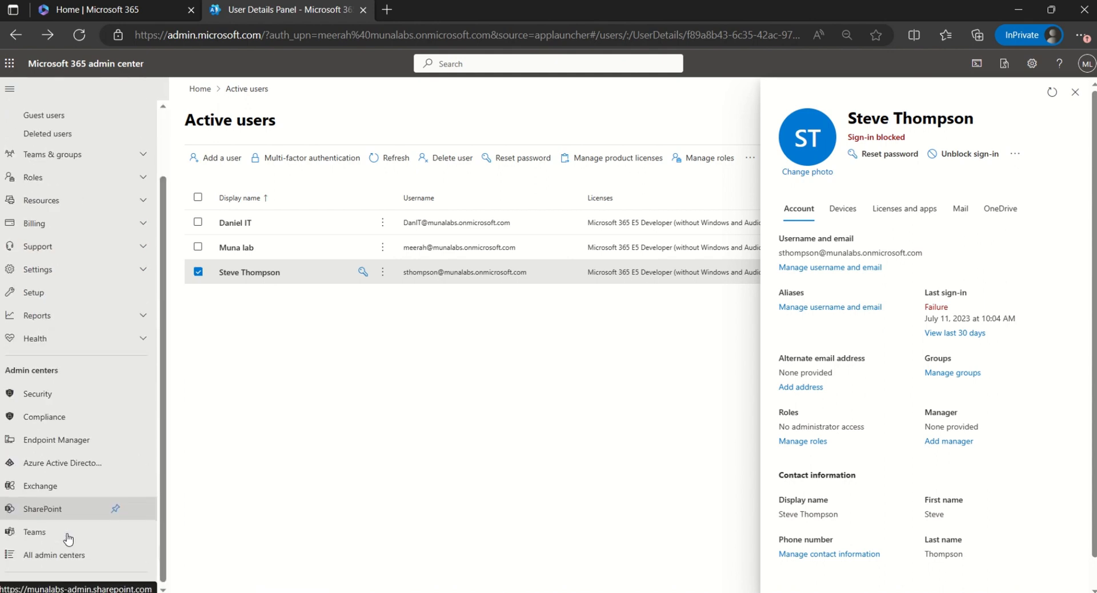
left_click(45, 486)
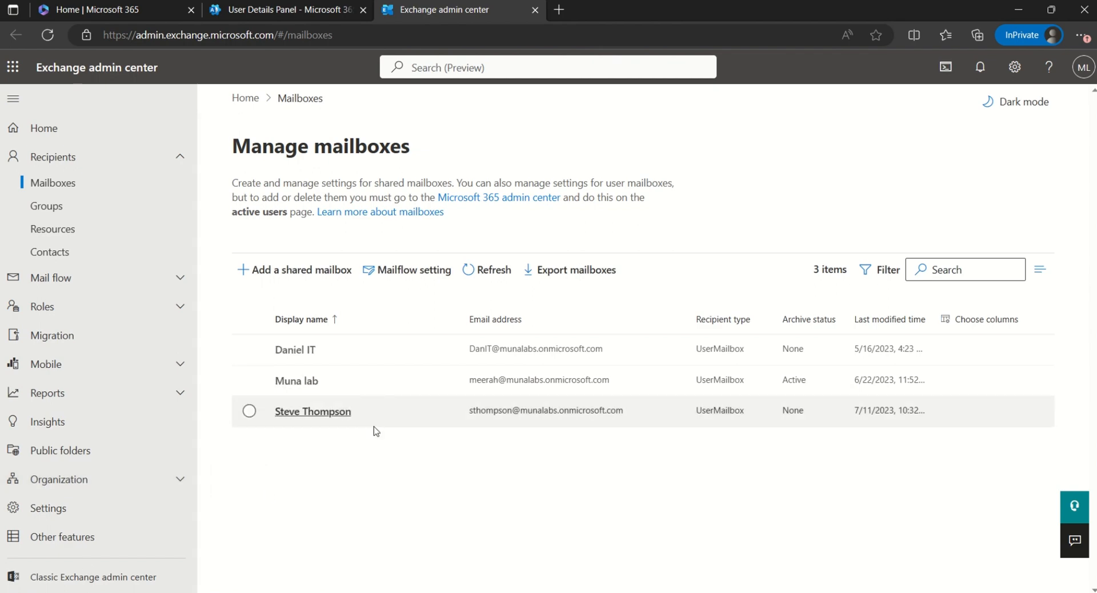
left_click(337, 412)
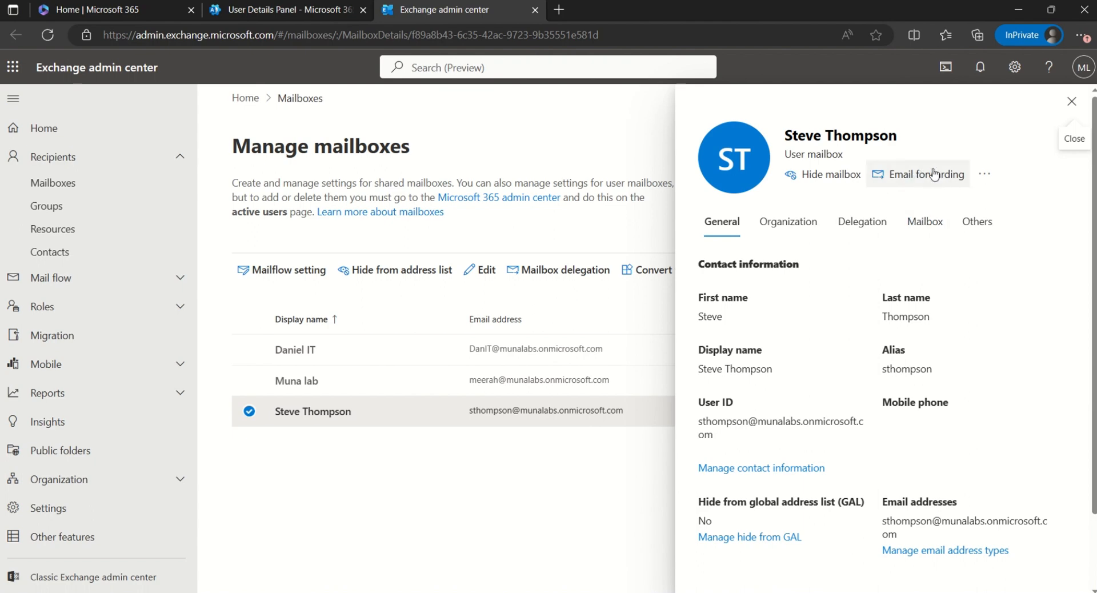
Step: Forward all emails sent to this mailbox to the internal address of the first listed recipient, the IT user, and save
left_click(933, 220)
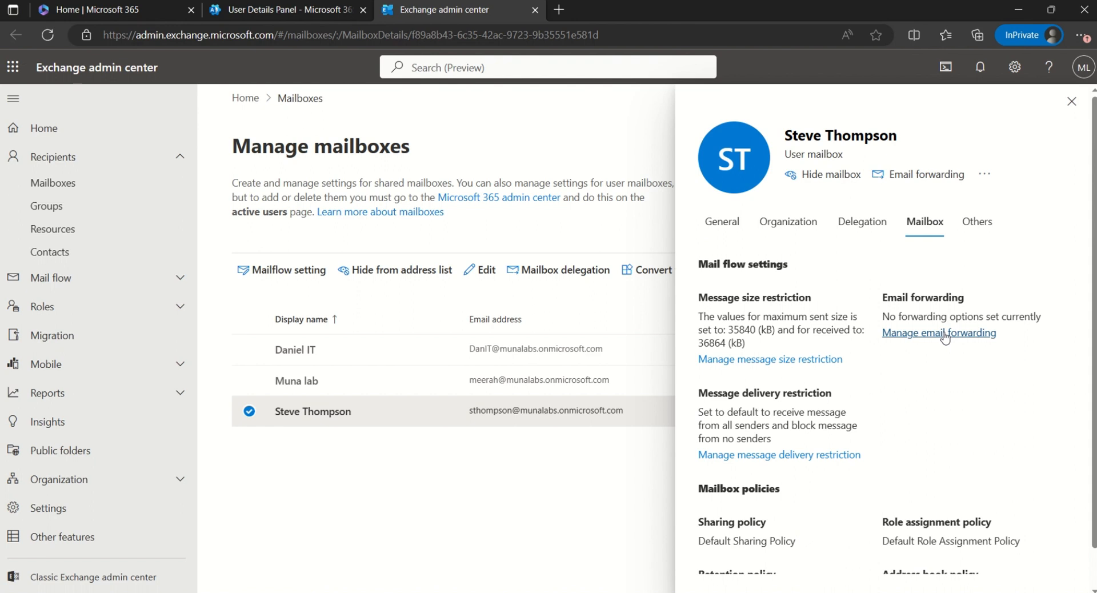
left_click(943, 333)
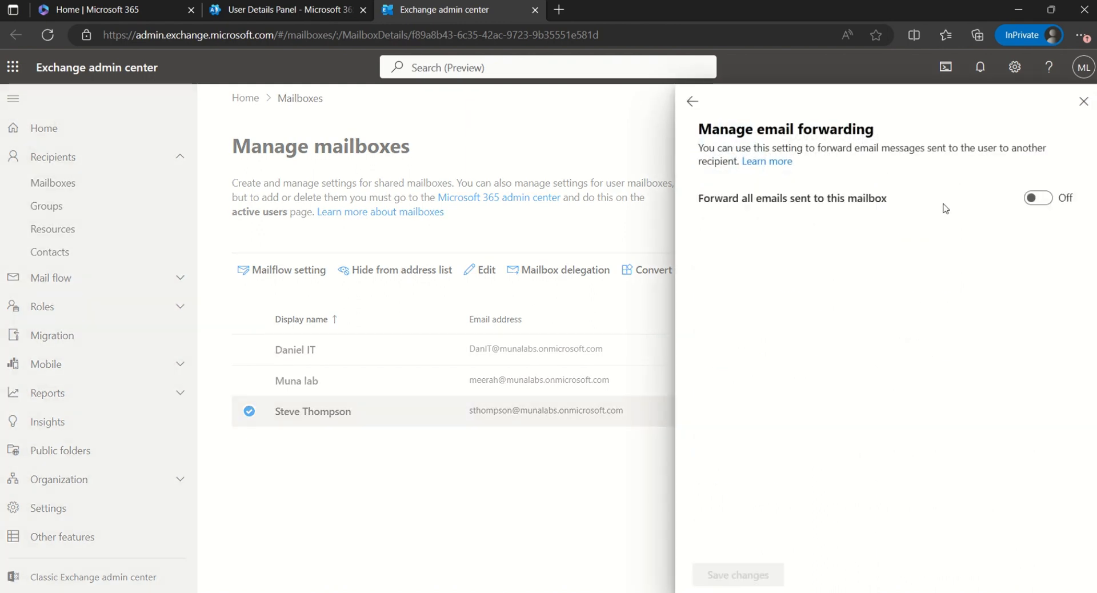
left_click(1026, 199)
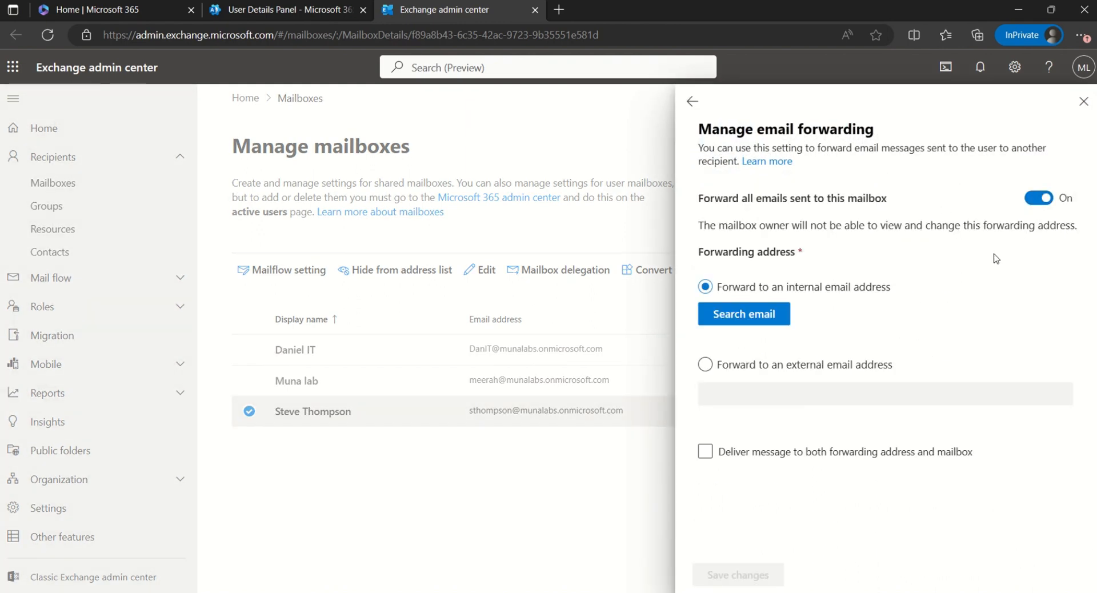
left_click(761, 315)
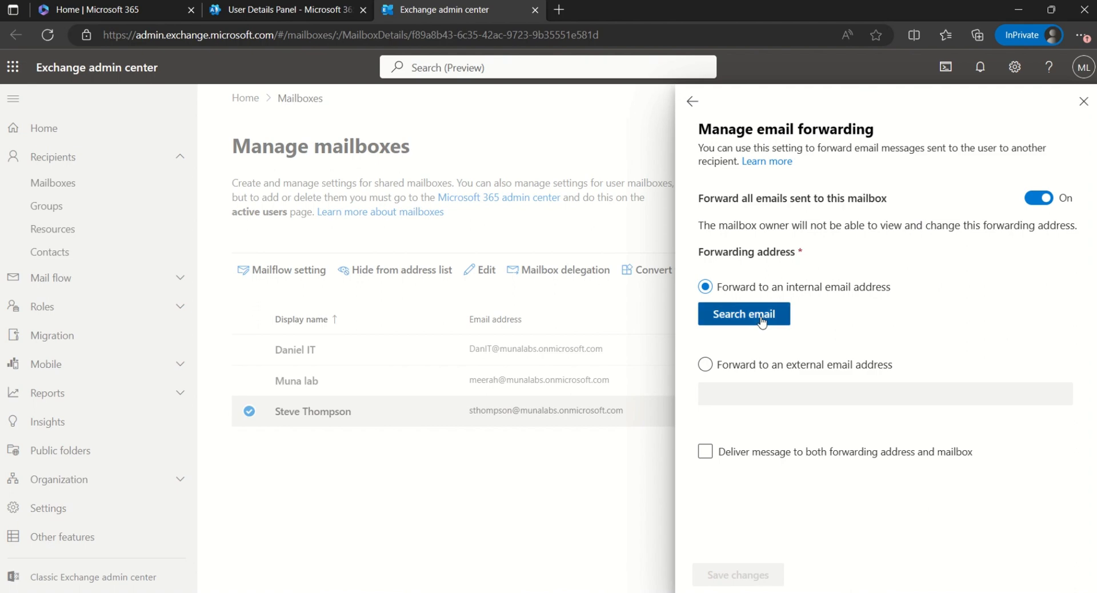
left_click(716, 230)
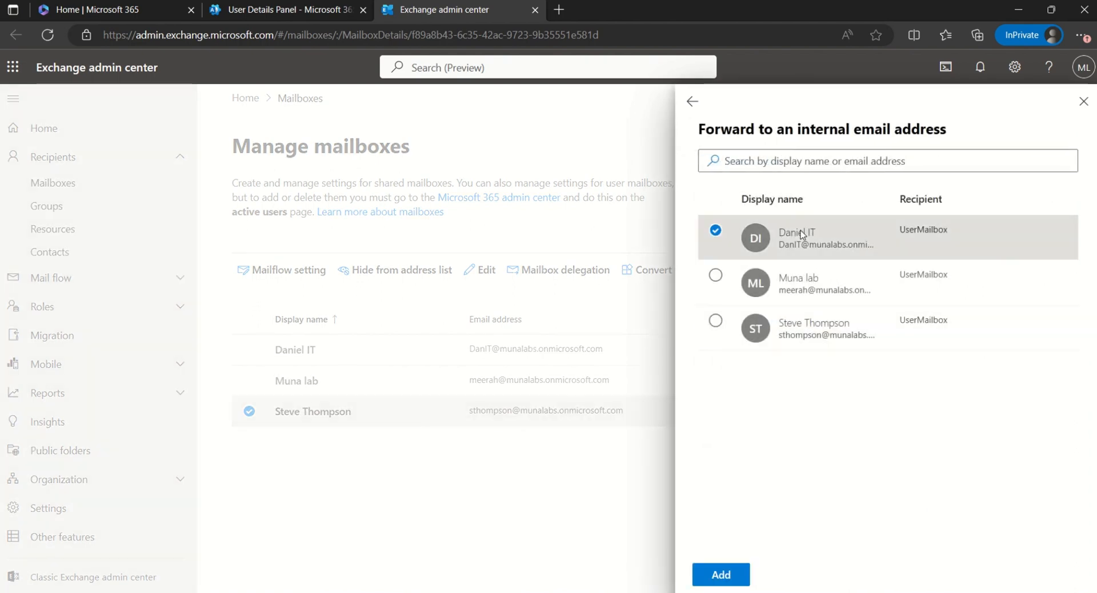
left_click(722, 575)
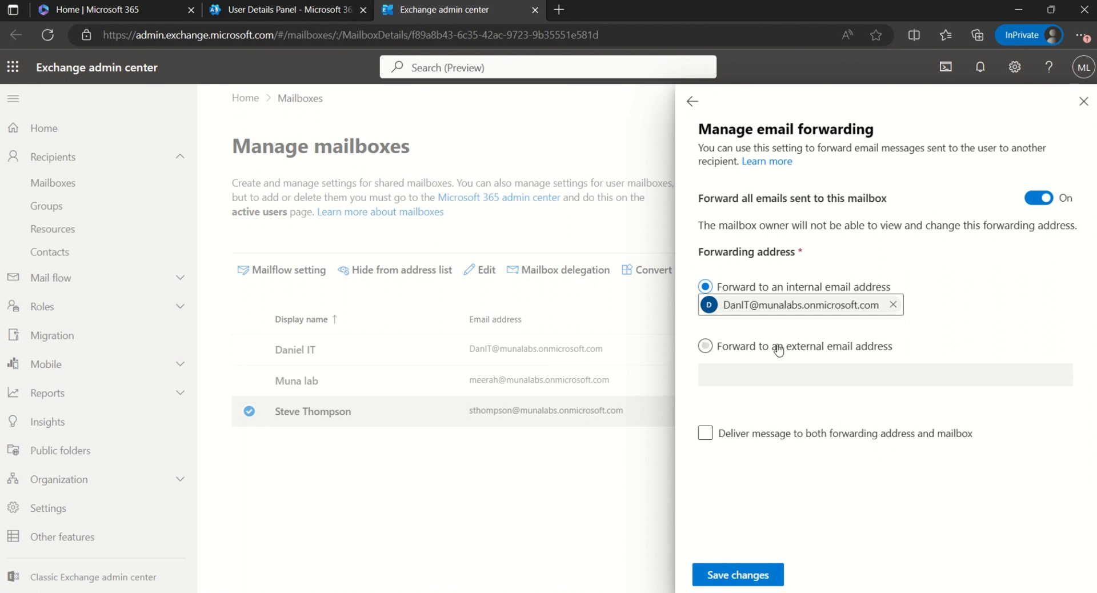
left_click(737, 577)
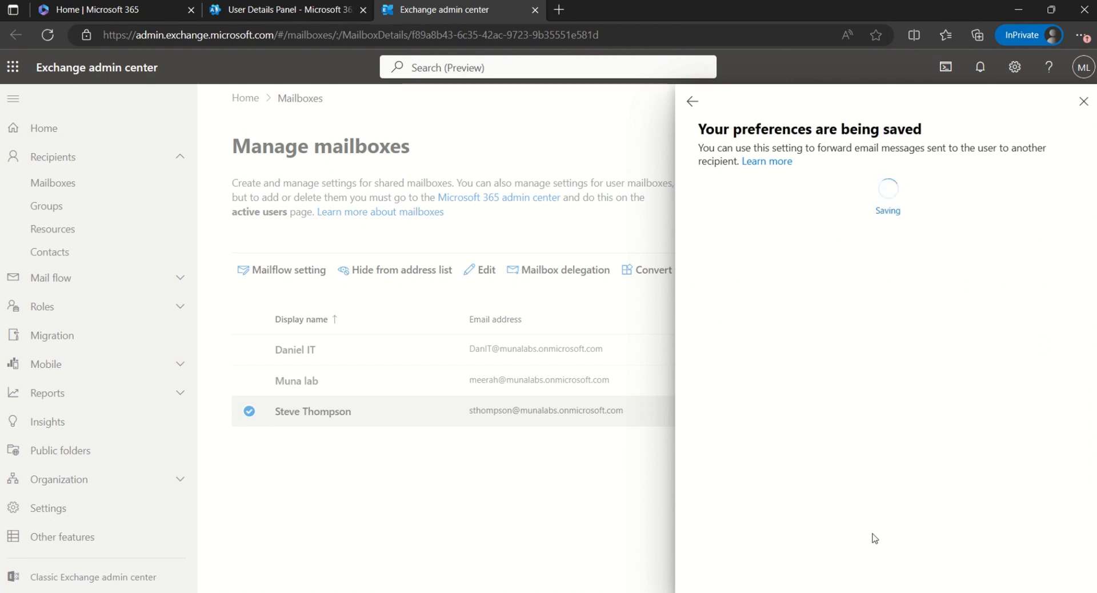
left_click(692, 101)
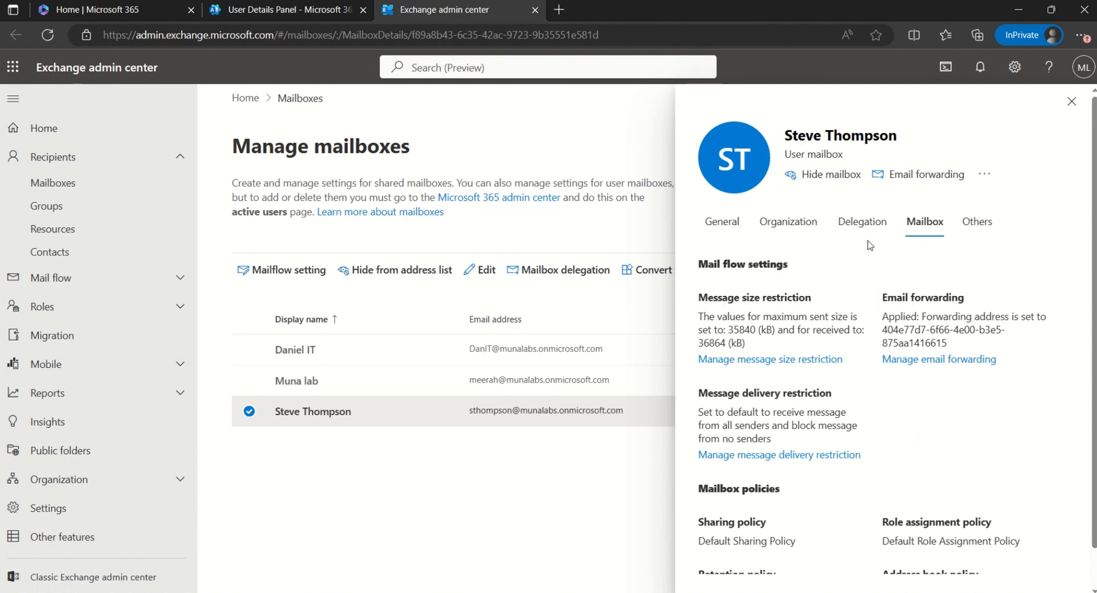
Step: Grant the first listed user, the IT account, Read and manage (Full Access) delegation on this mailbox and confirm it
left_click(862, 222)
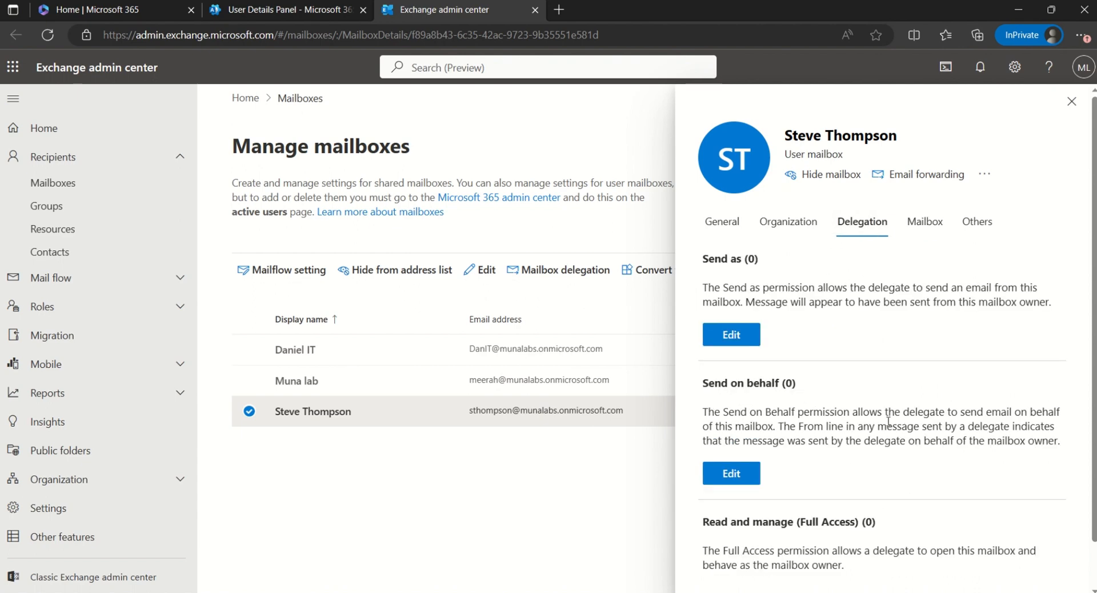
scroll(838, 444, "down", 1)
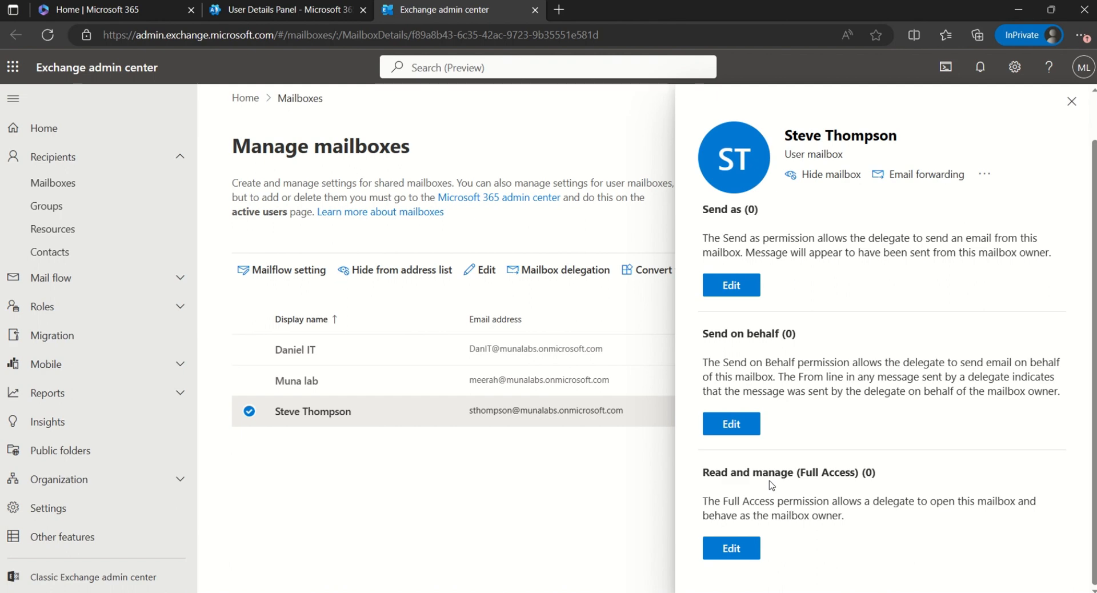
scroll(817, 265, "up", 1)
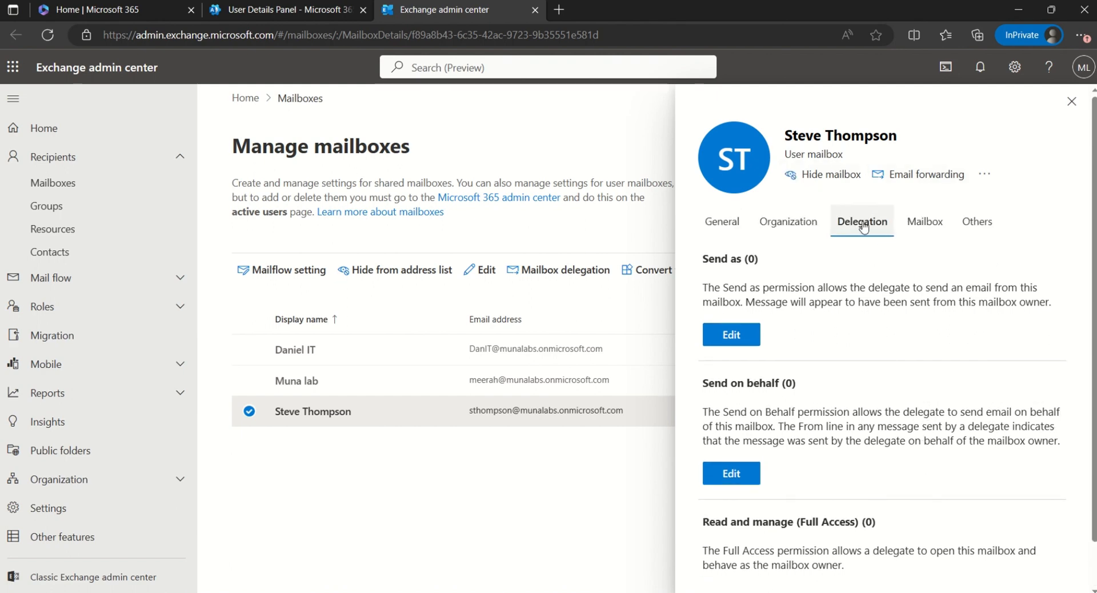
scroll(904, 330, "down", 1)
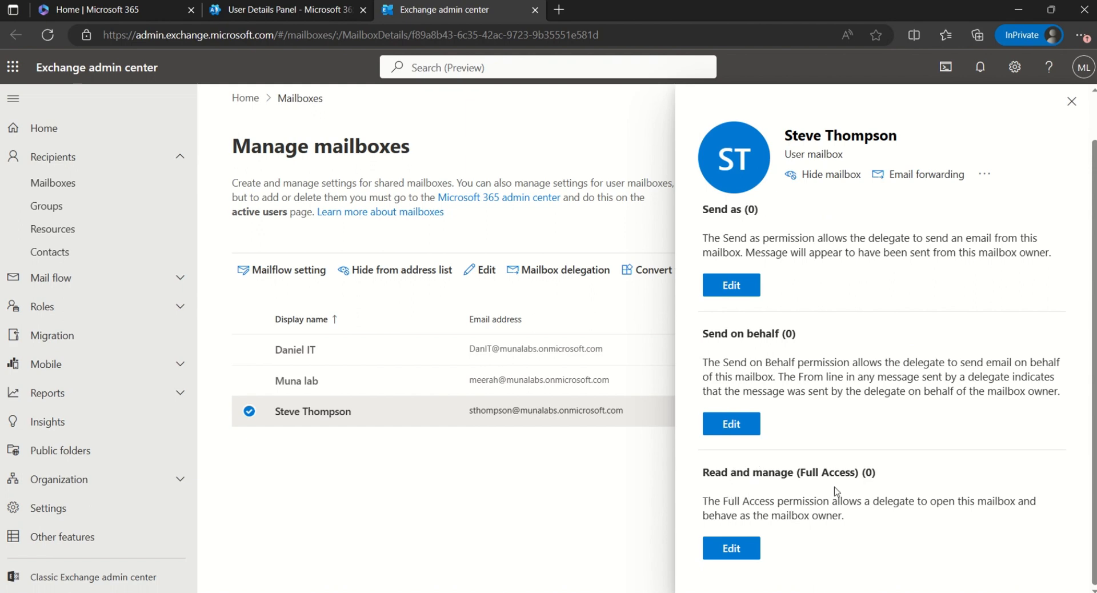
left_click(722, 550)
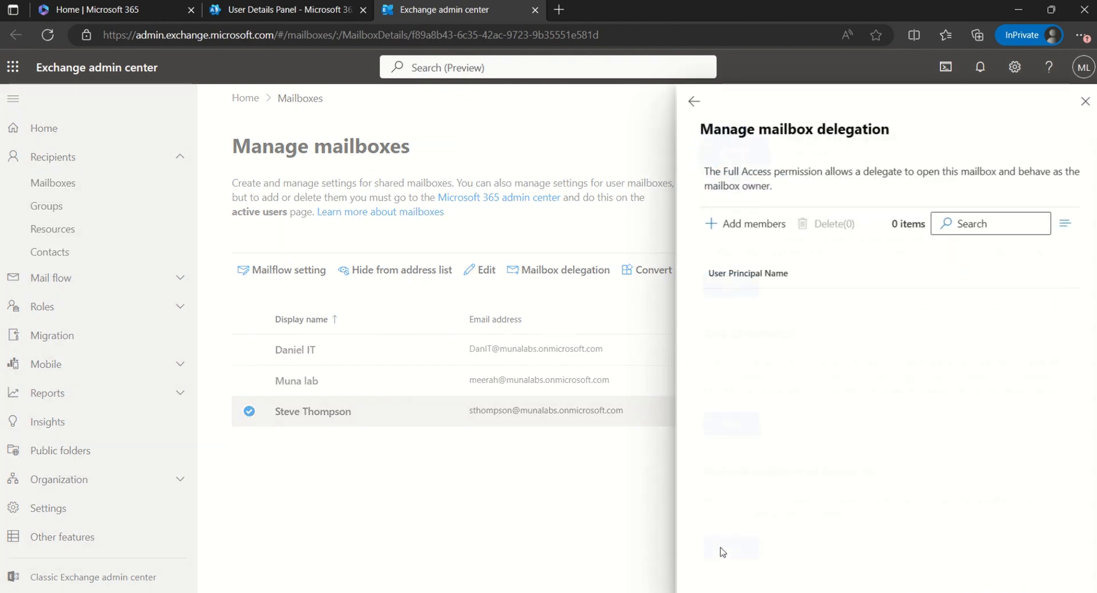
left_click(743, 224)
left_click(716, 303)
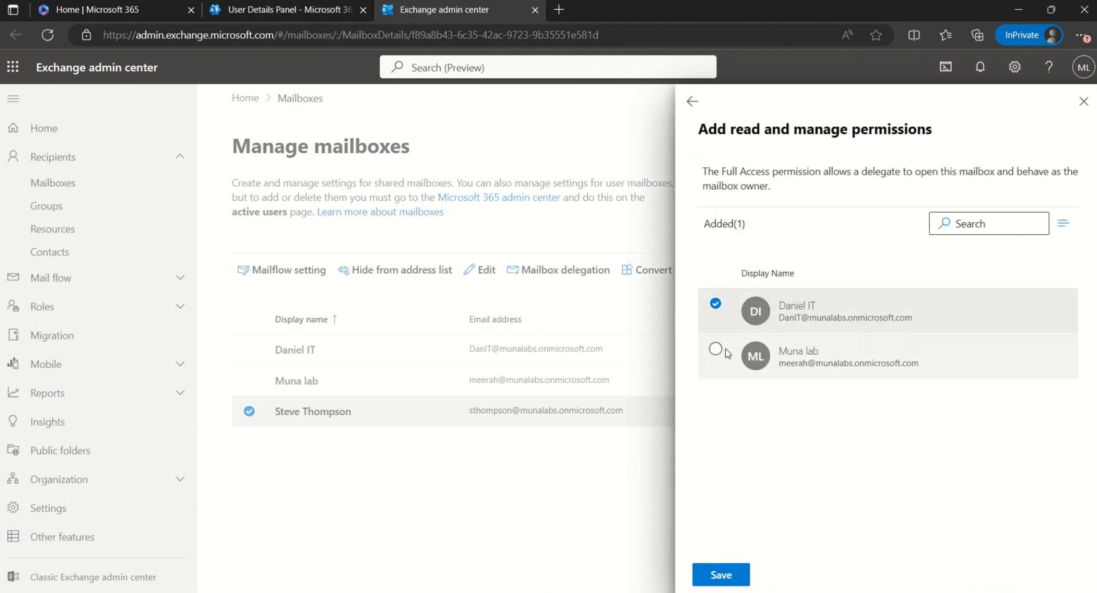
left_click(721, 576)
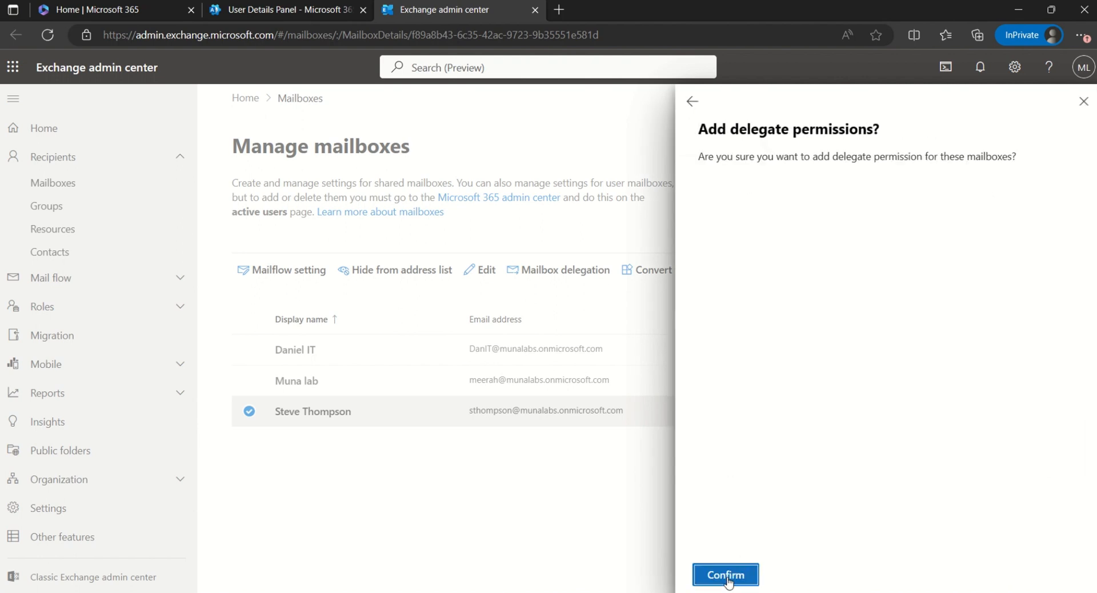
left_click(726, 575)
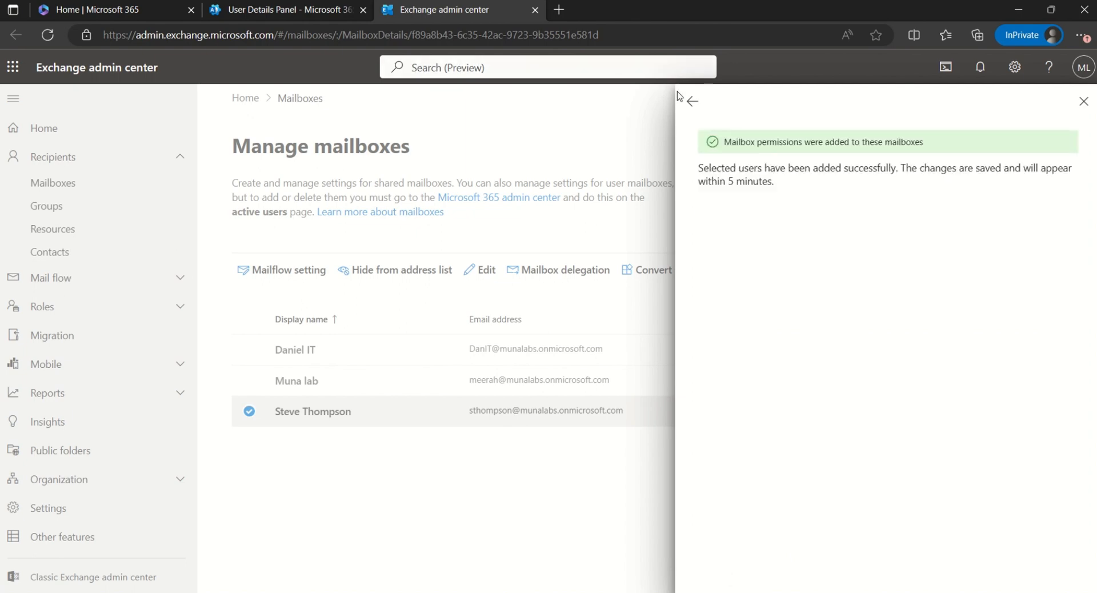
left_click(692, 101)
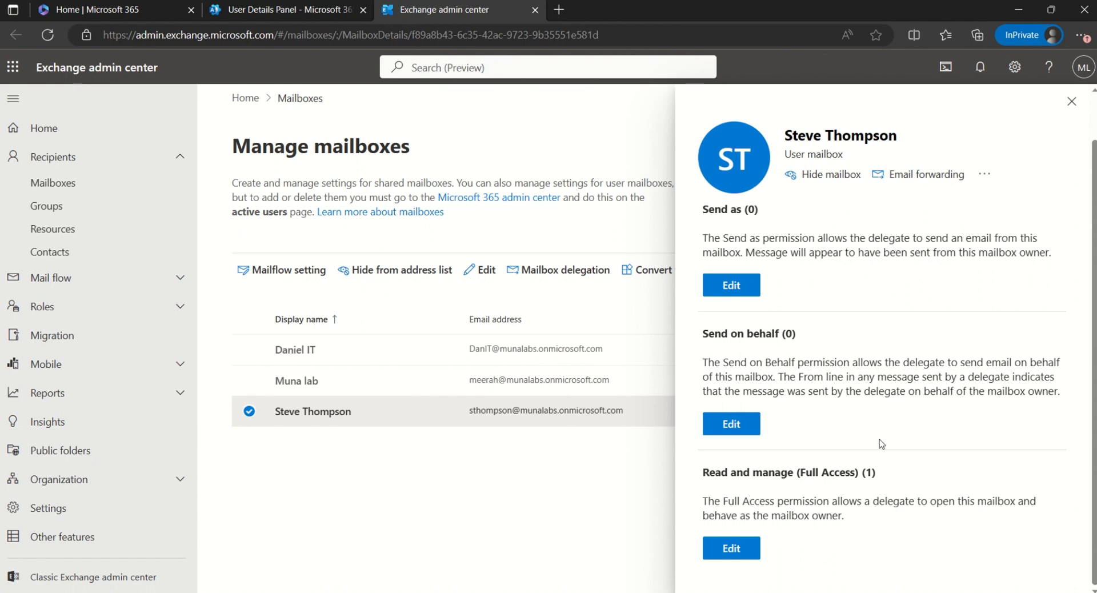
Step: Review the mailbox's delegation permissions and its mail flow and policy settings
scroll(864, 450, "up", 1)
scroll(864, 450, "down", 1)
scroll(864, 450, "up", 1)
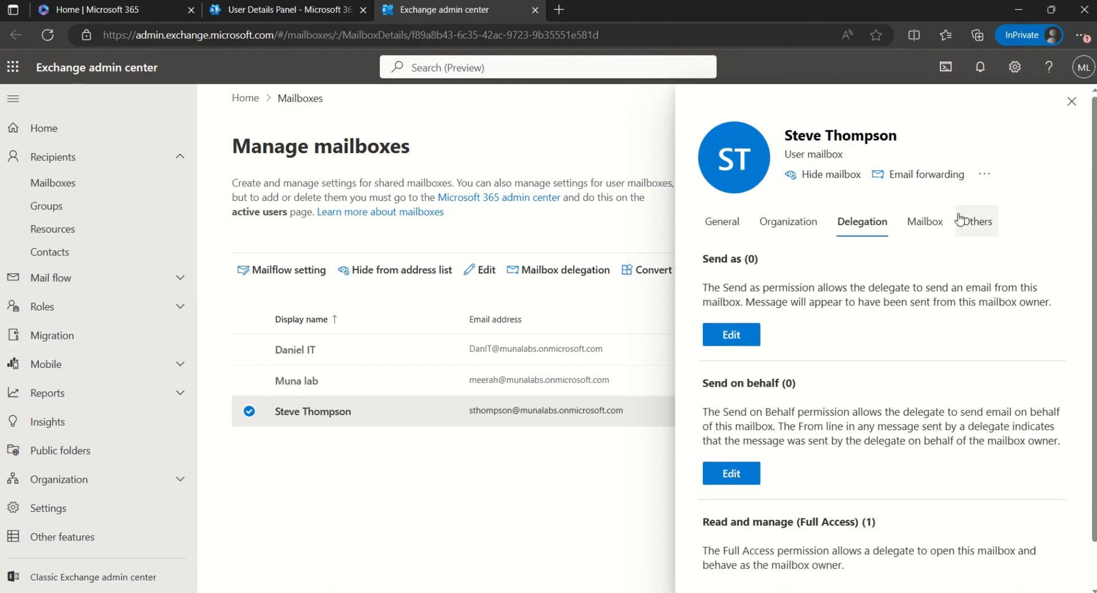
left_click(925, 221)
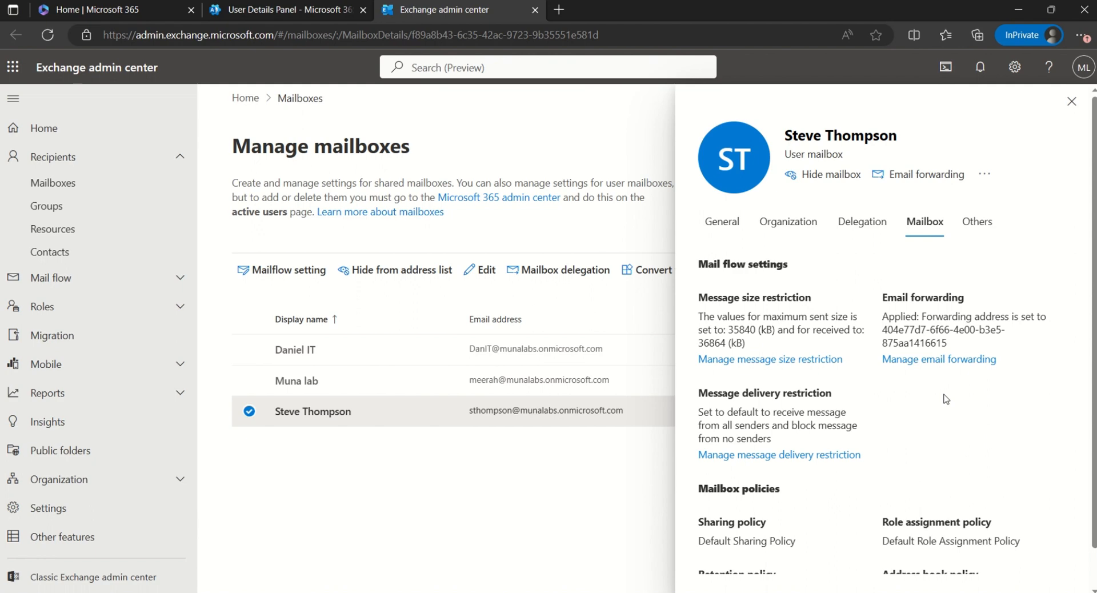
scroll(962, 380, "down", 1)
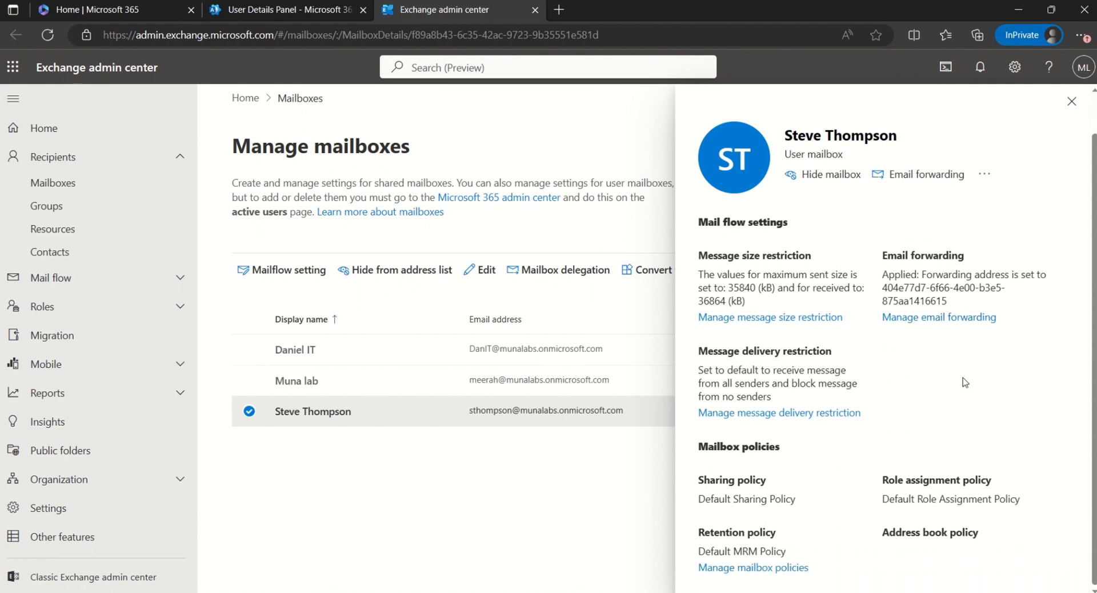
scroll(962, 378, "up", 1)
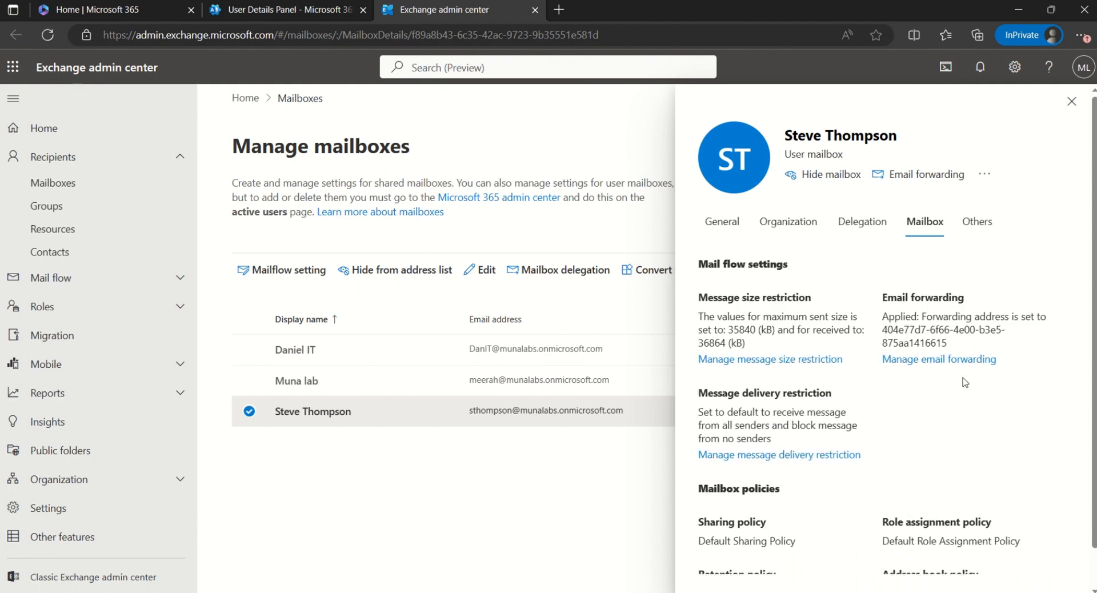
Step: Check the mobile device details from the mailbox's general information, then return to the mailbox details
left_click(724, 224)
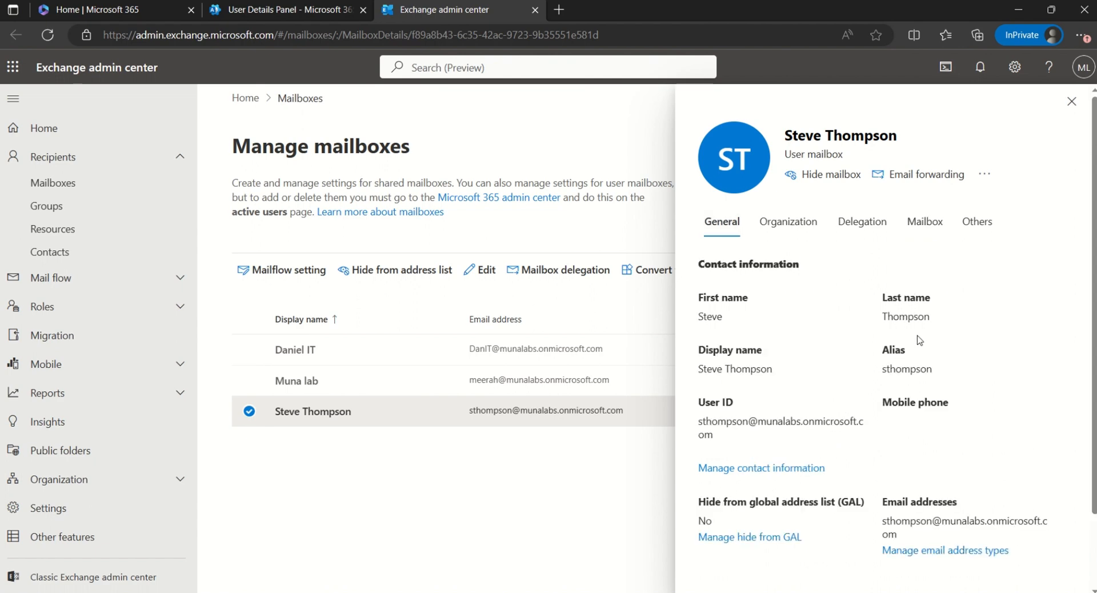
scroll(919, 340, "down", 2)
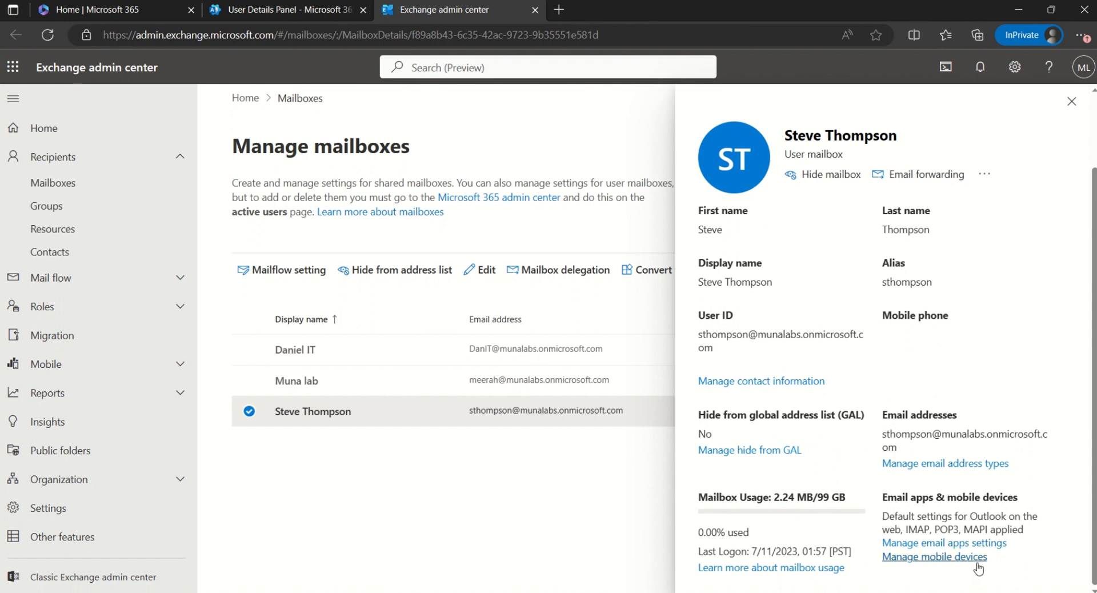
left_click(942, 564)
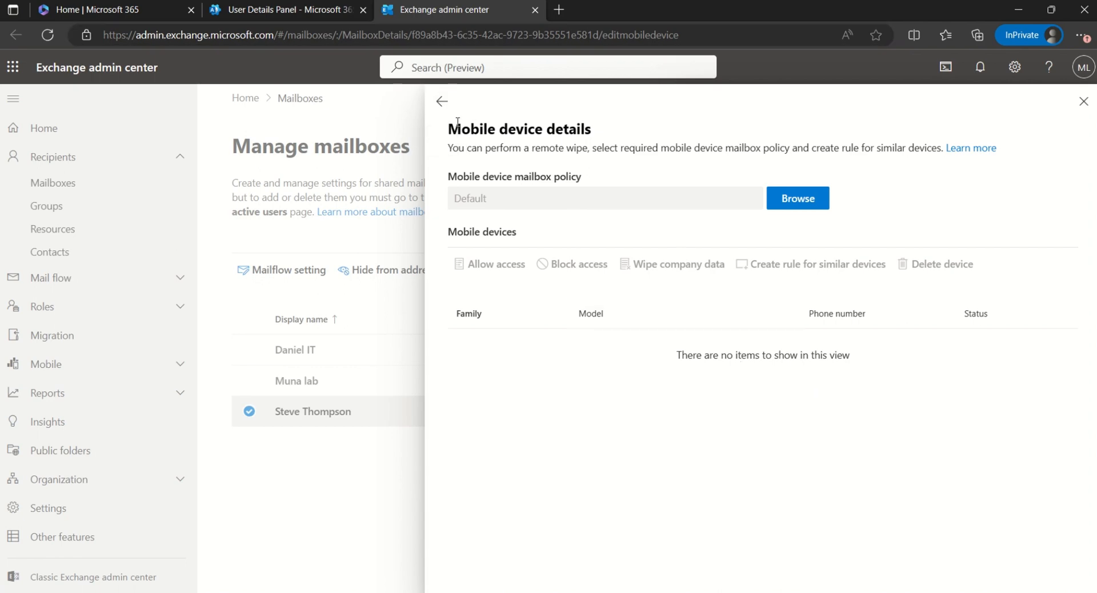
left_click(442, 103)
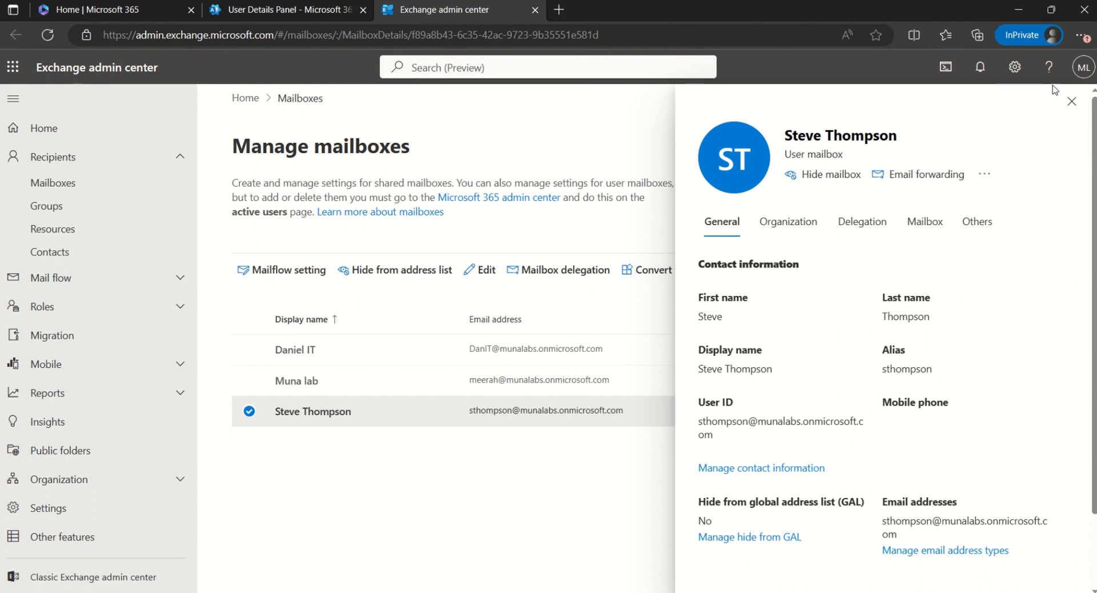
Step: Reopen the departing employee's mailbox details and review the other mailbox settings and the general information
left_click(1072, 101)
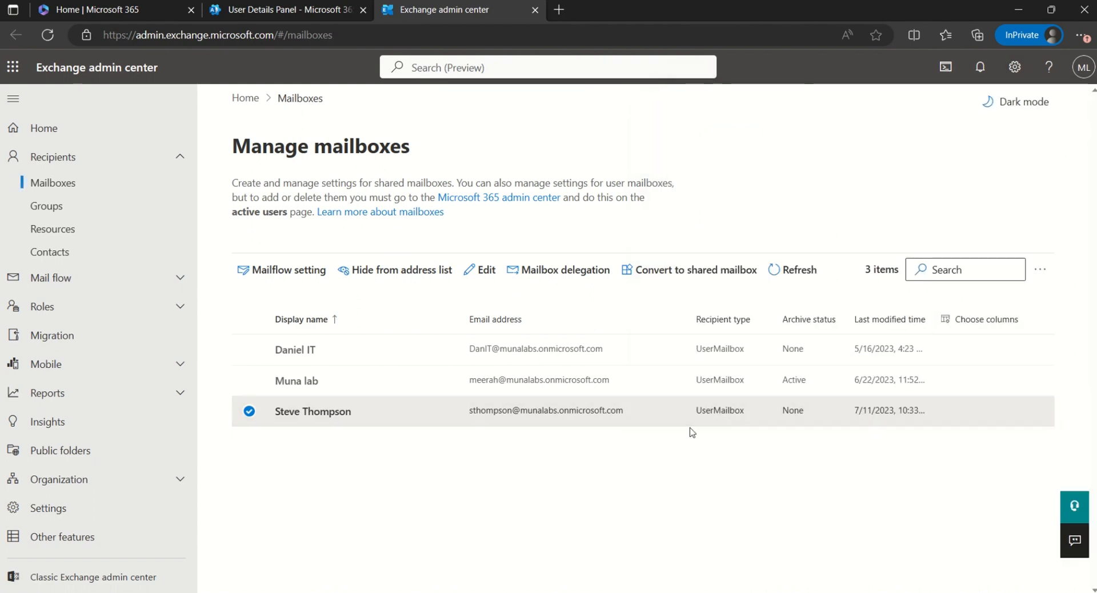
left_click(724, 412)
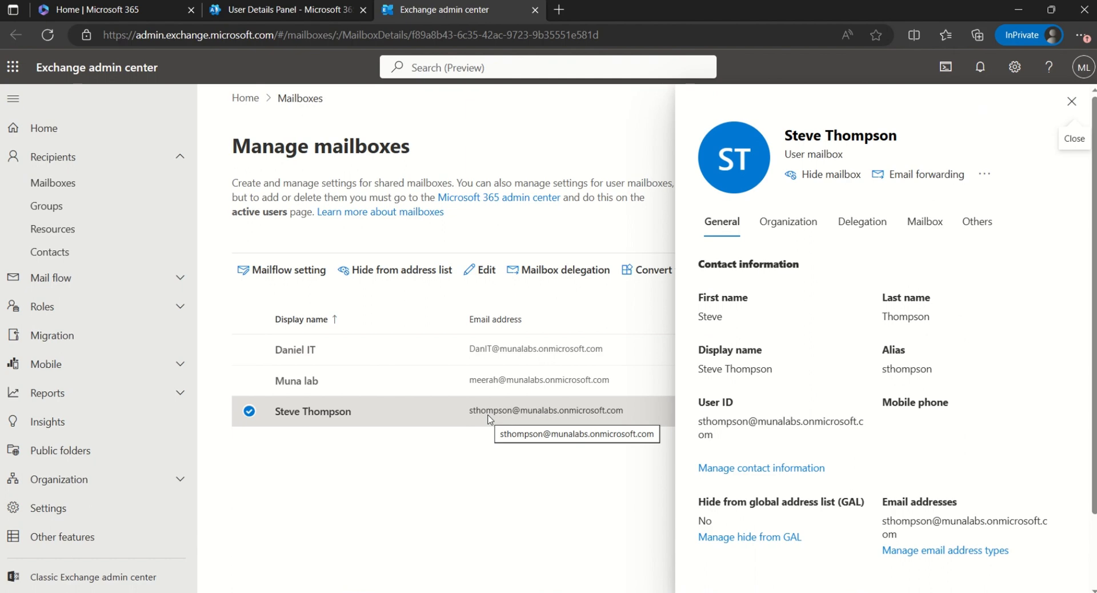
left_click(978, 221)
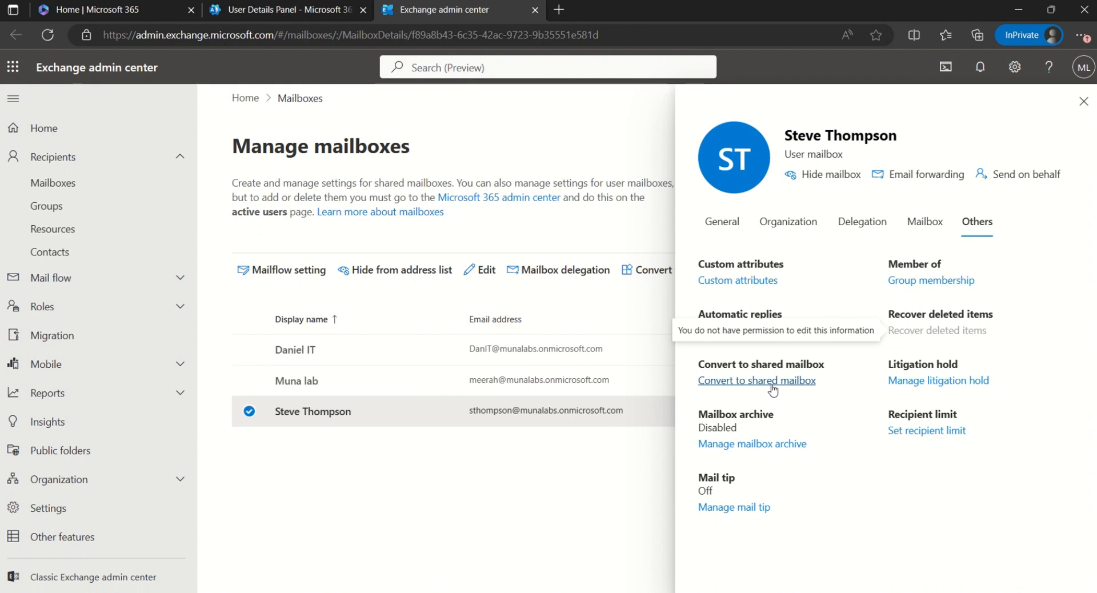
left_click(723, 223)
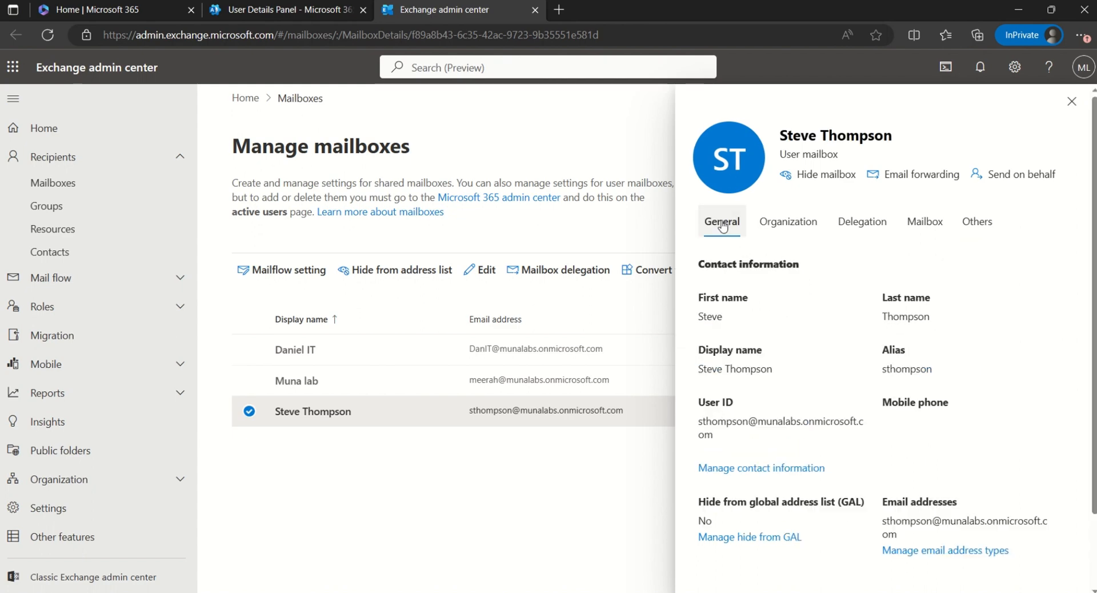
scroll(869, 413, "down", 2)
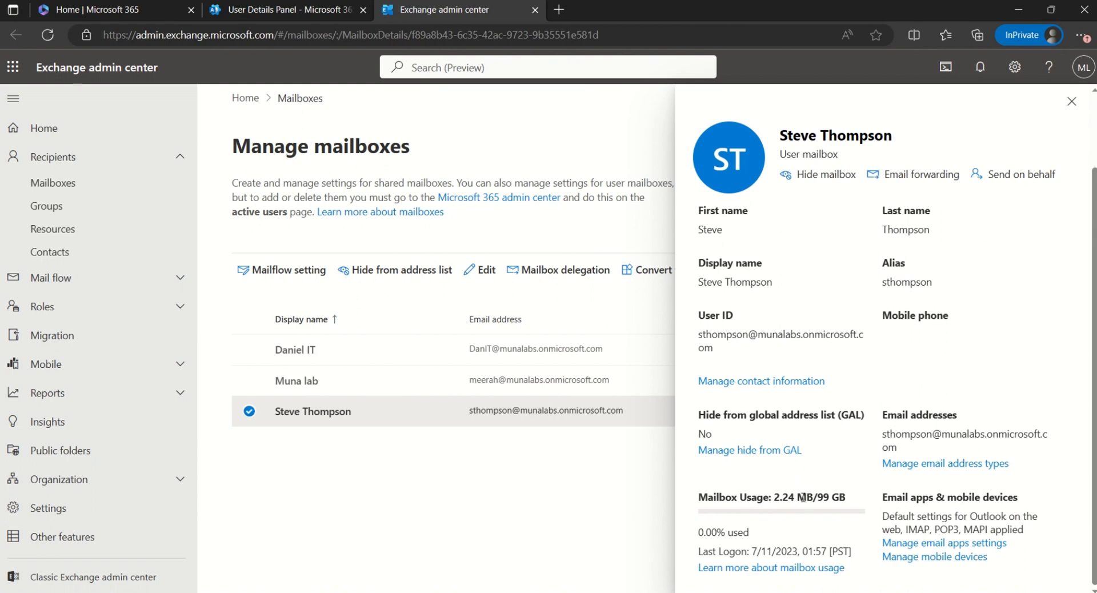
scroll(880, 419, "up", 2)
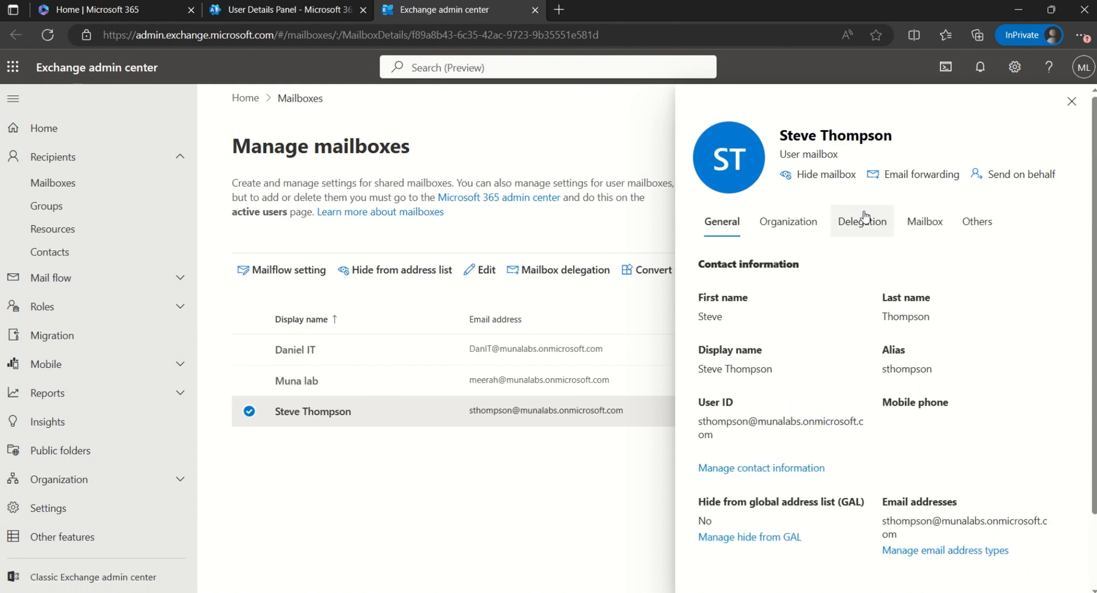
Step: Convert the departing employee's mailbox from regular to shared, confirm the conversion and return to the mailbox details
left_click(977, 226)
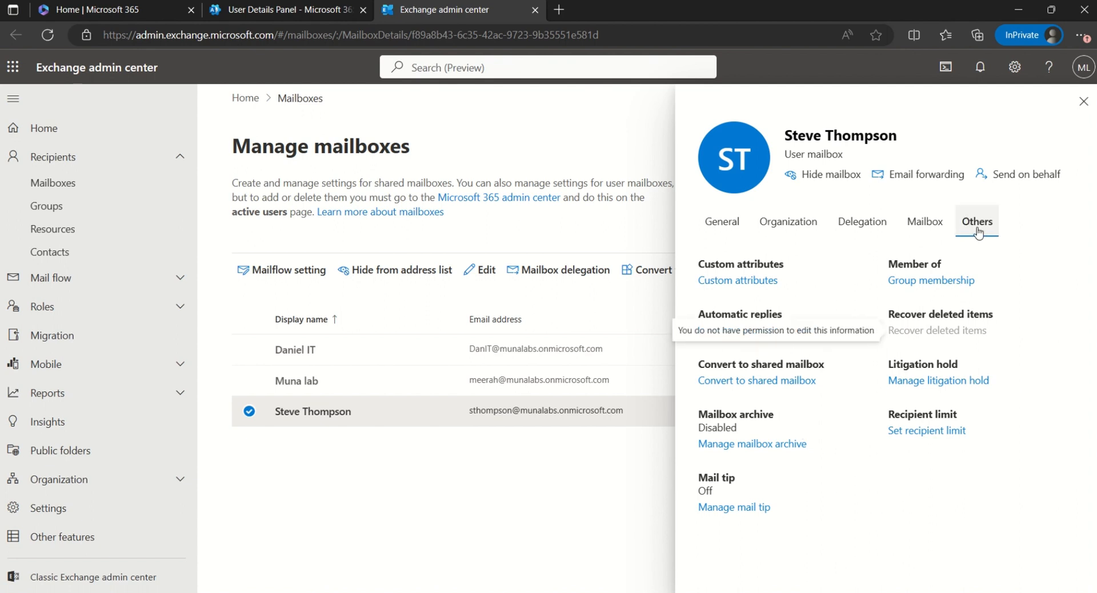
left_click(747, 382)
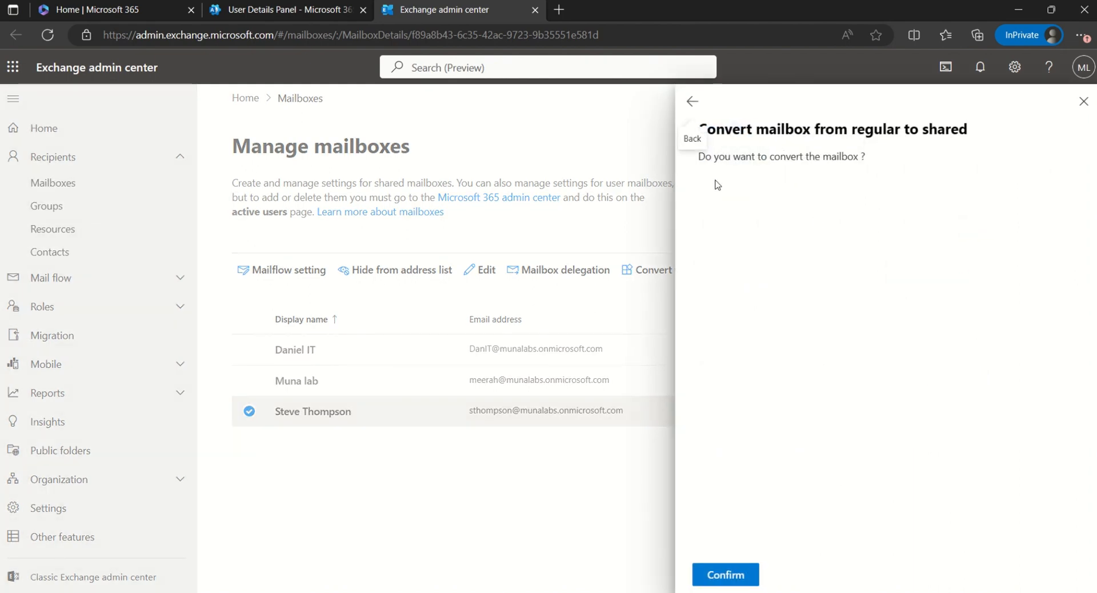
left_click(727, 576)
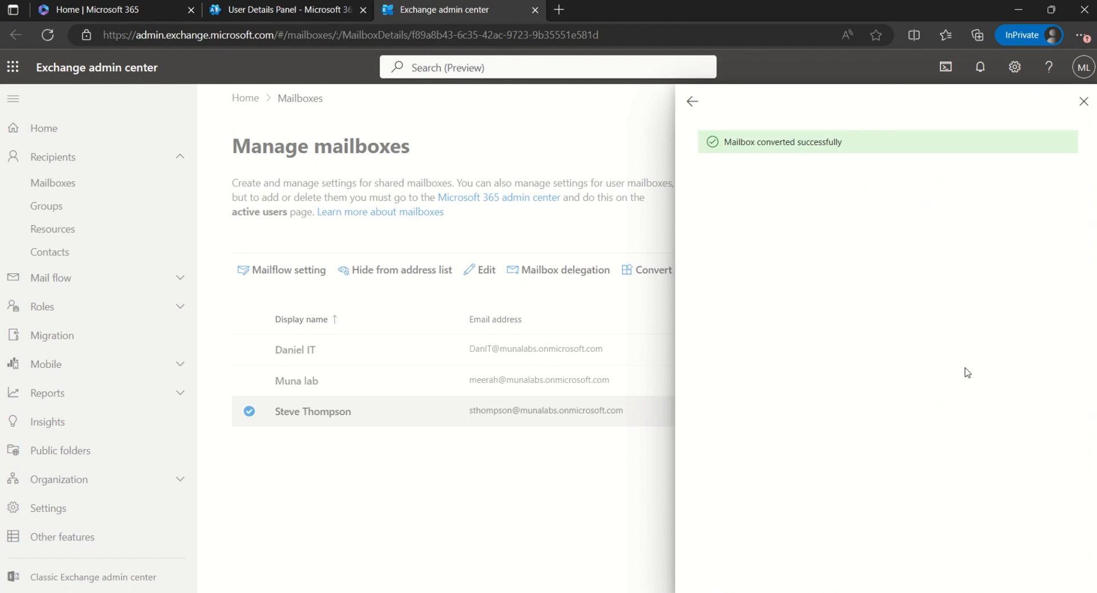
left_click(690, 109)
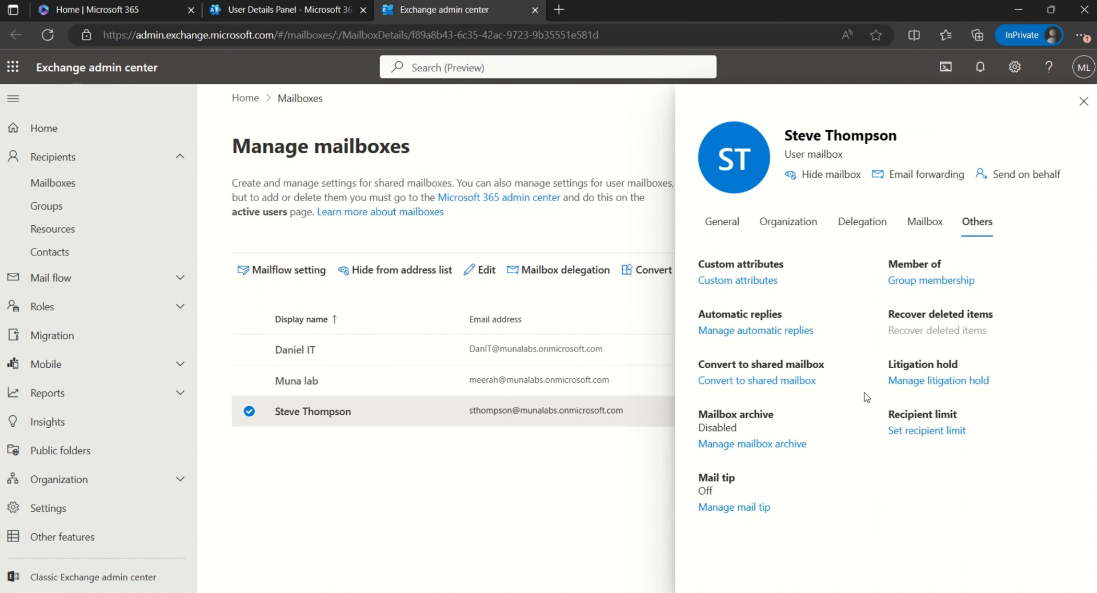
Step: Refresh the mailbox list and reopen the departing employee's mailbox details to check the mailbox type
left_click(1083, 101)
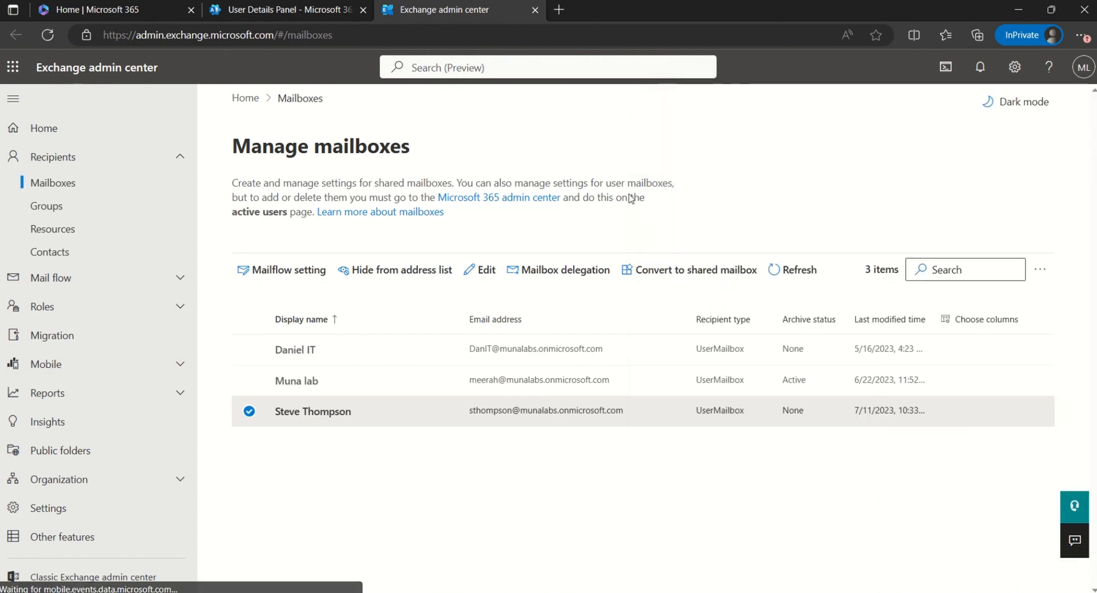
left_click(807, 270)
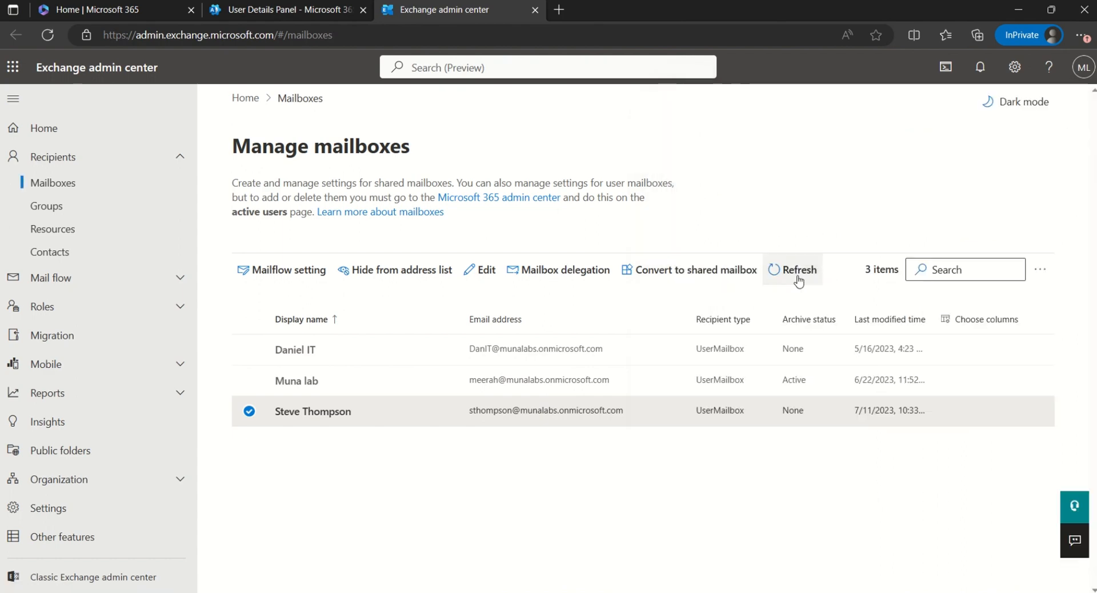
left_click(714, 423)
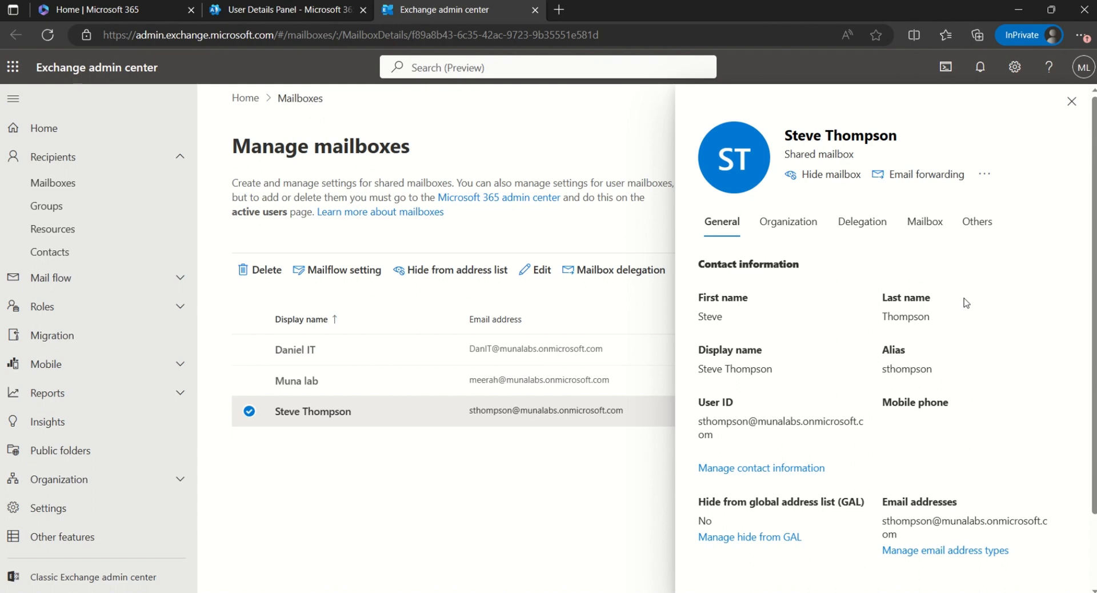
Step: In the Microsoft 365 admin center, create an access link to the departing employee's OneDrive files and open it in a new browser tab
left_click(320, 10)
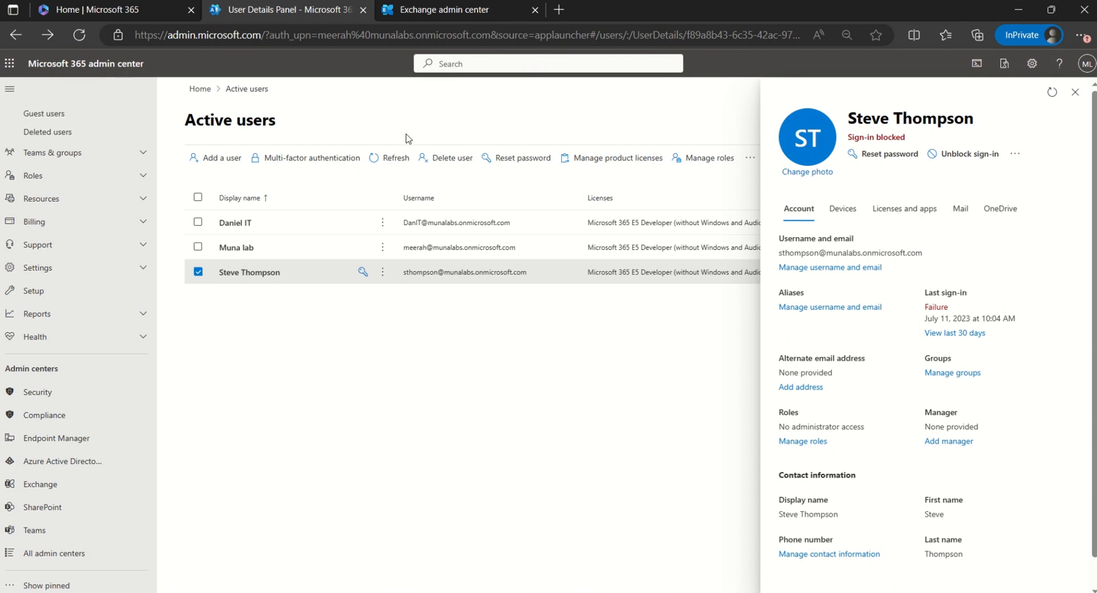
left_click(1009, 213)
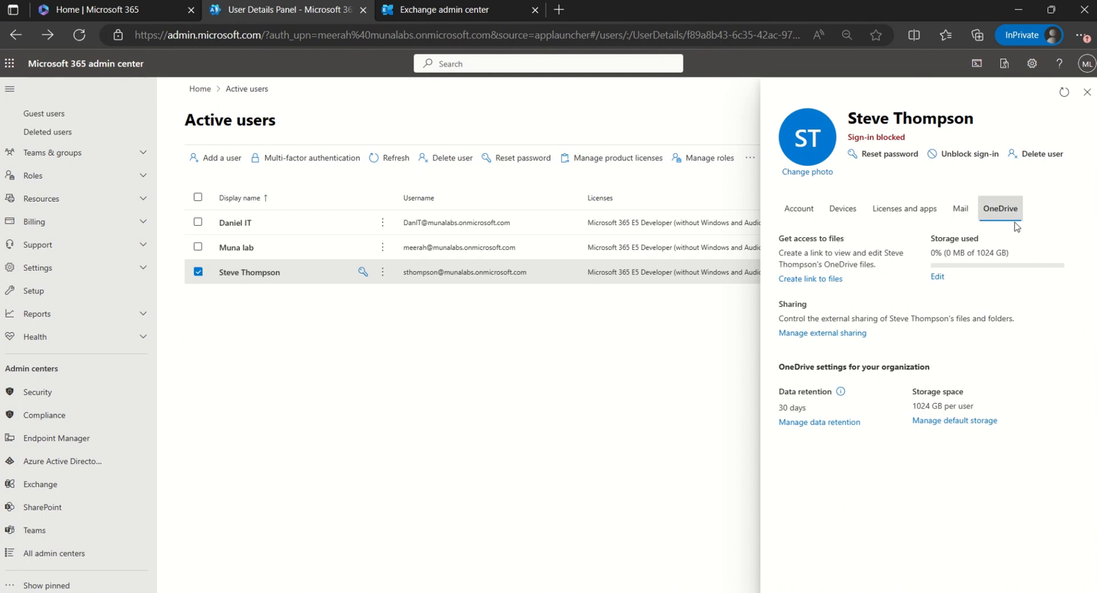
left_click(831, 280)
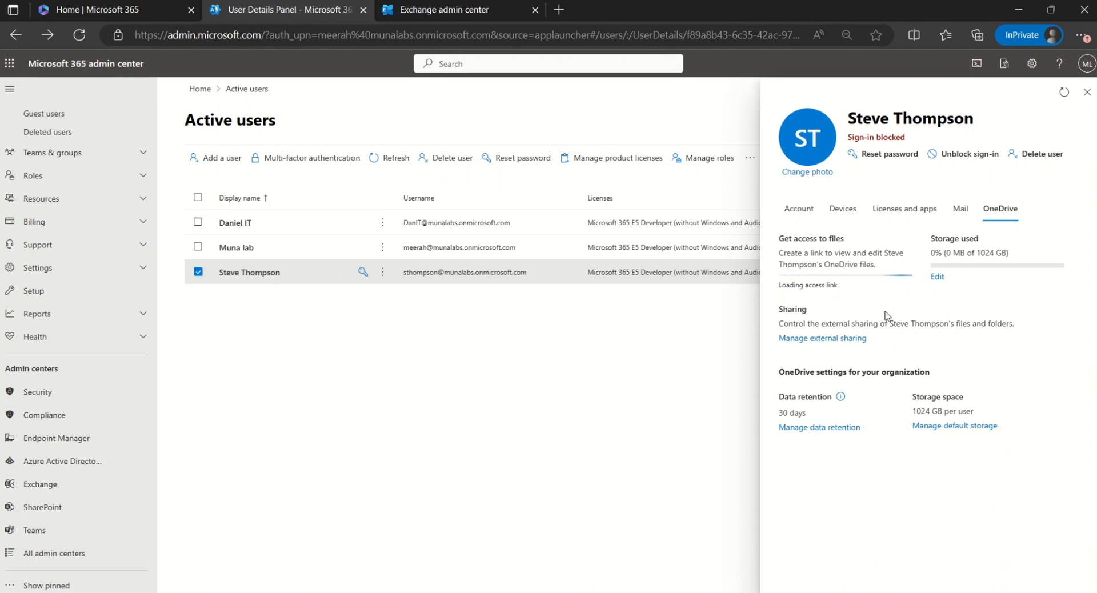
right_click(818, 279)
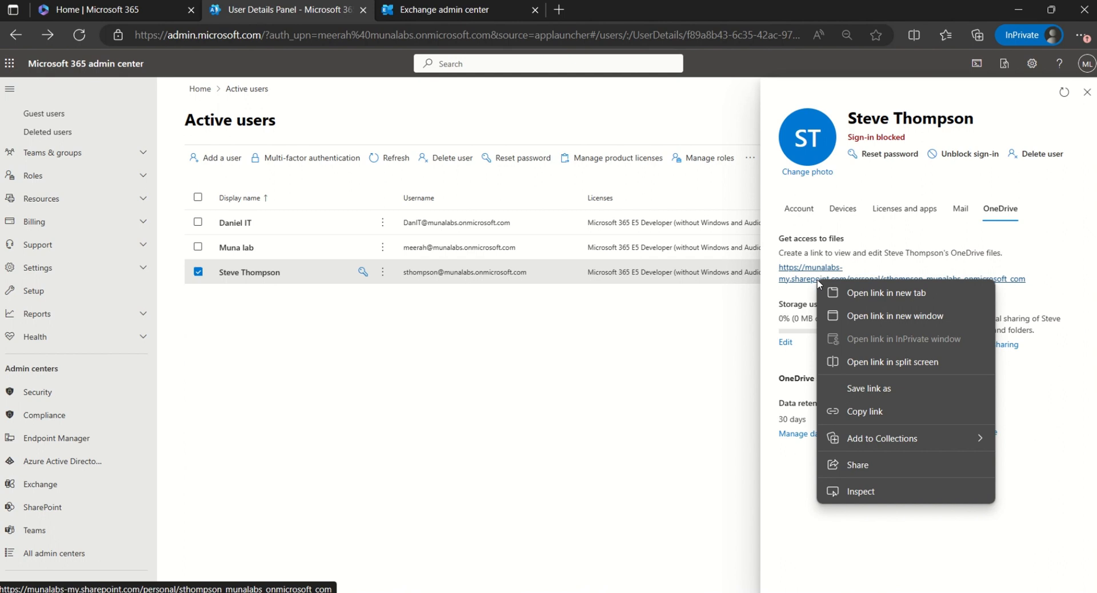
left_click(870, 293)
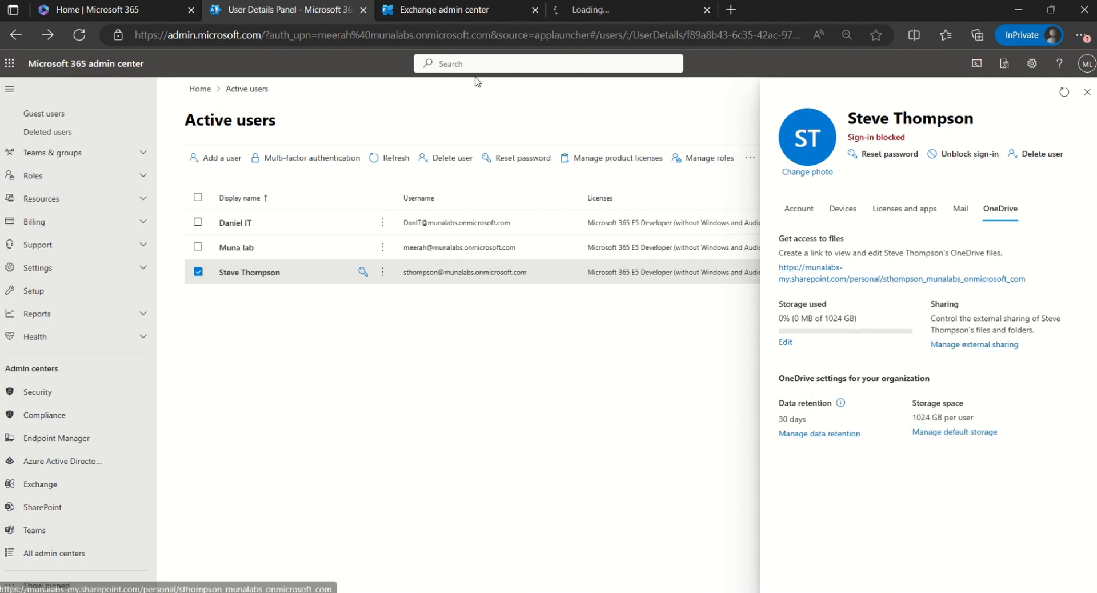
left_click(627, 8)
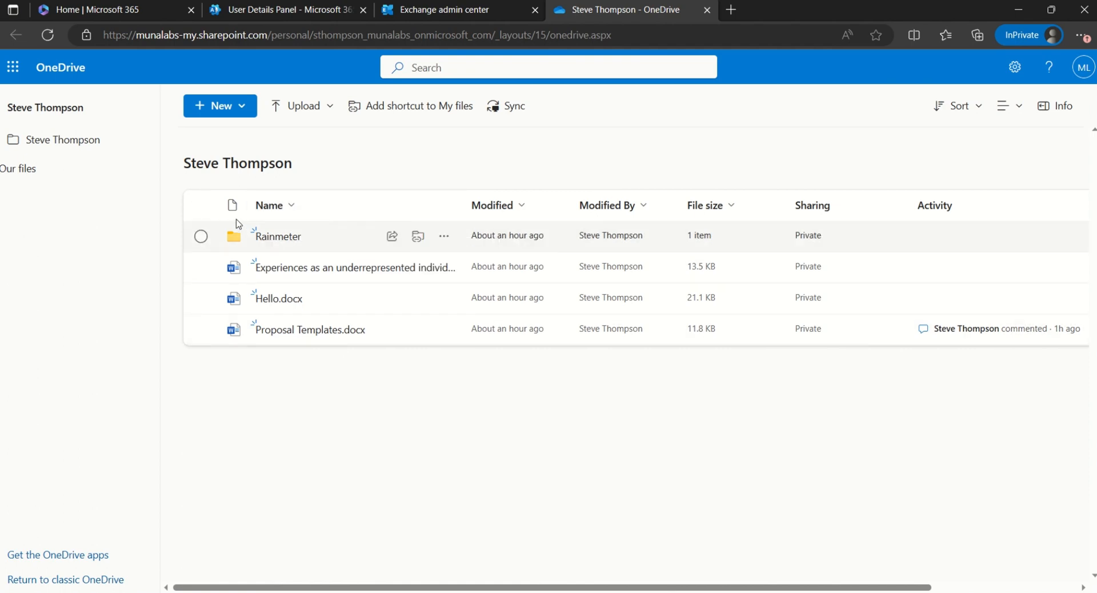
left_click(200, 237)
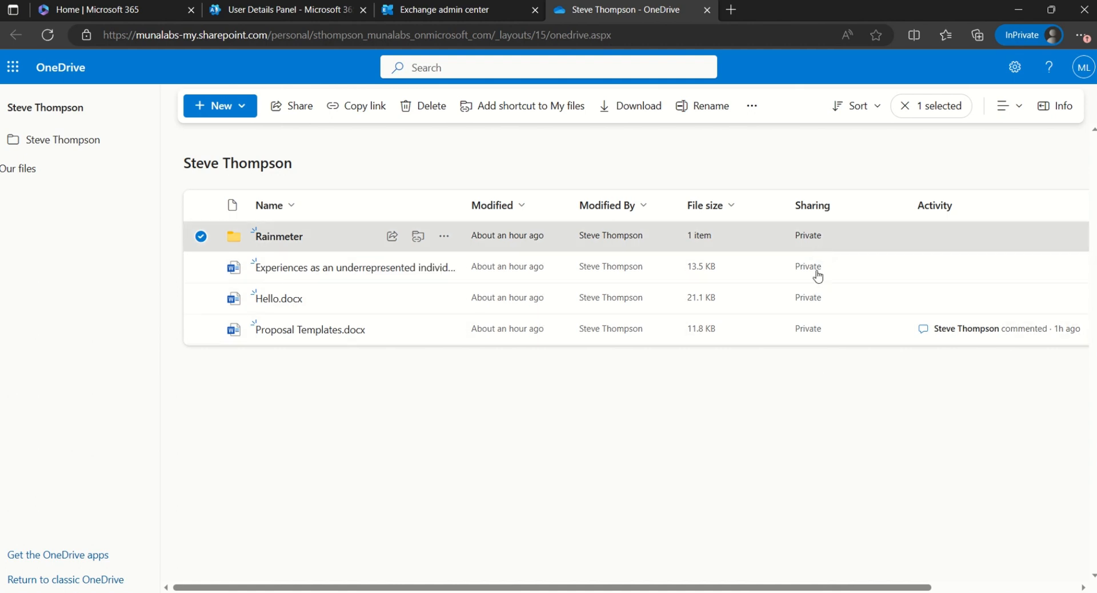
left_click(201, 266)
left_click(201, 297)
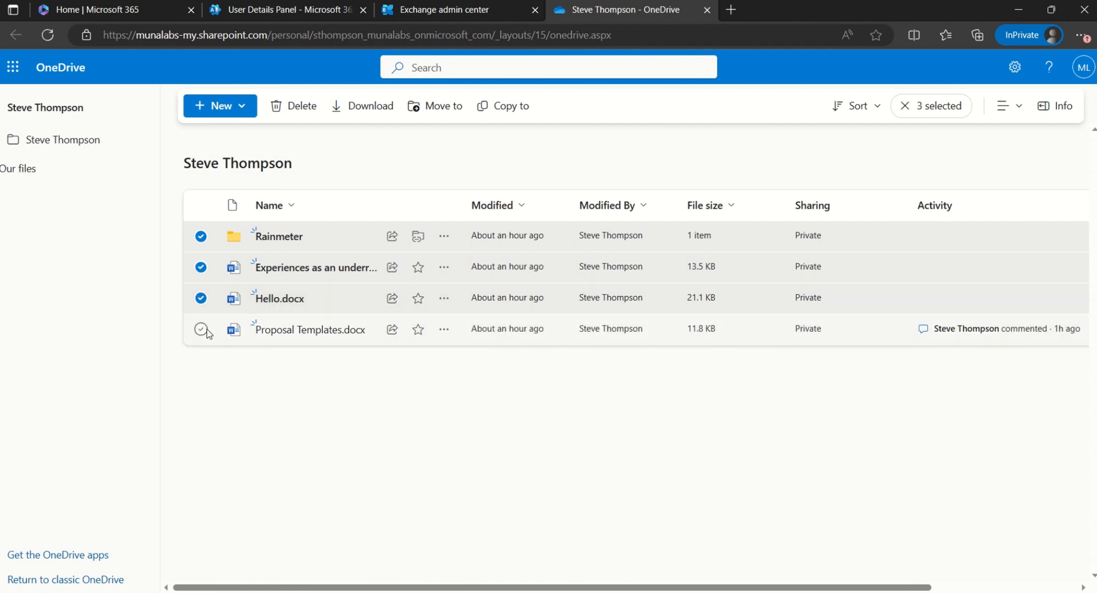
left_click(201, 329)
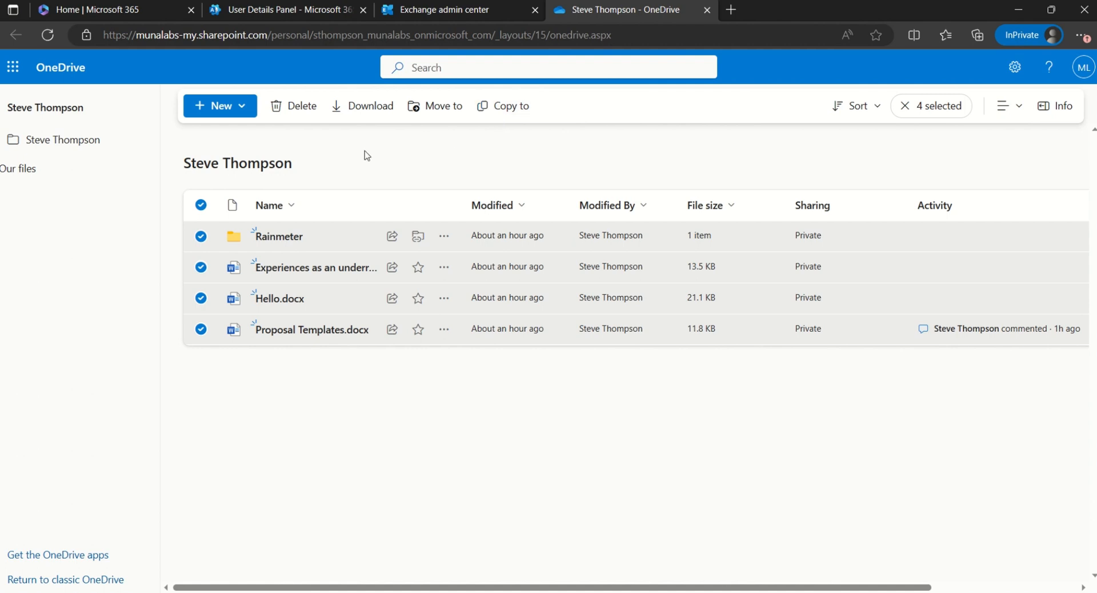
left_click(201, 206)
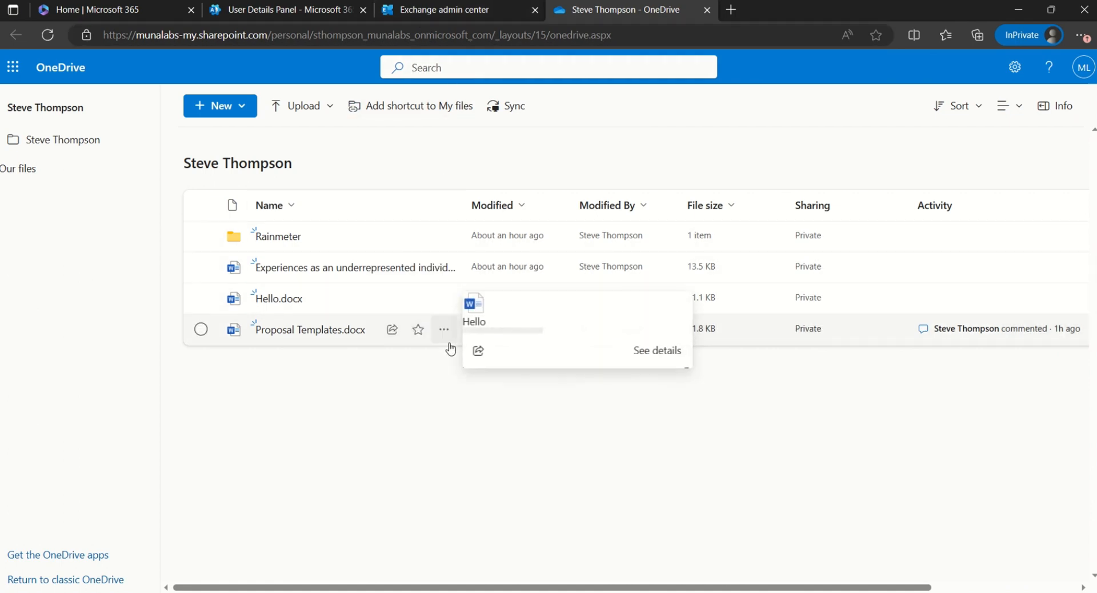
Step: From the Microsoft 365 admin center, switch to the SharePoint admin center and open user profile management under its additional features
left_click(297, 14)
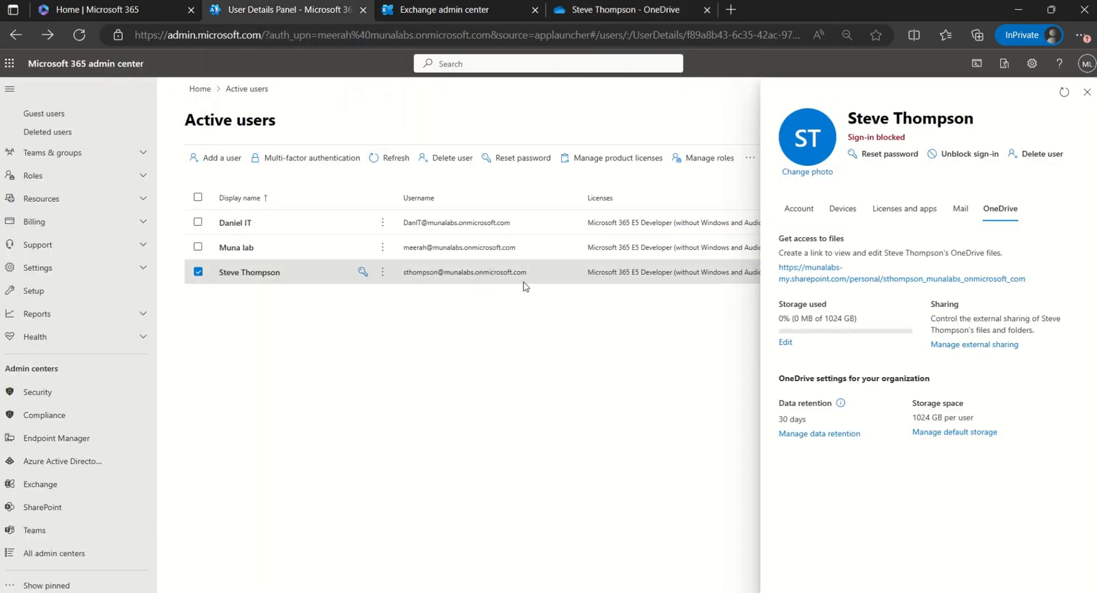
left_click(1088, 94)
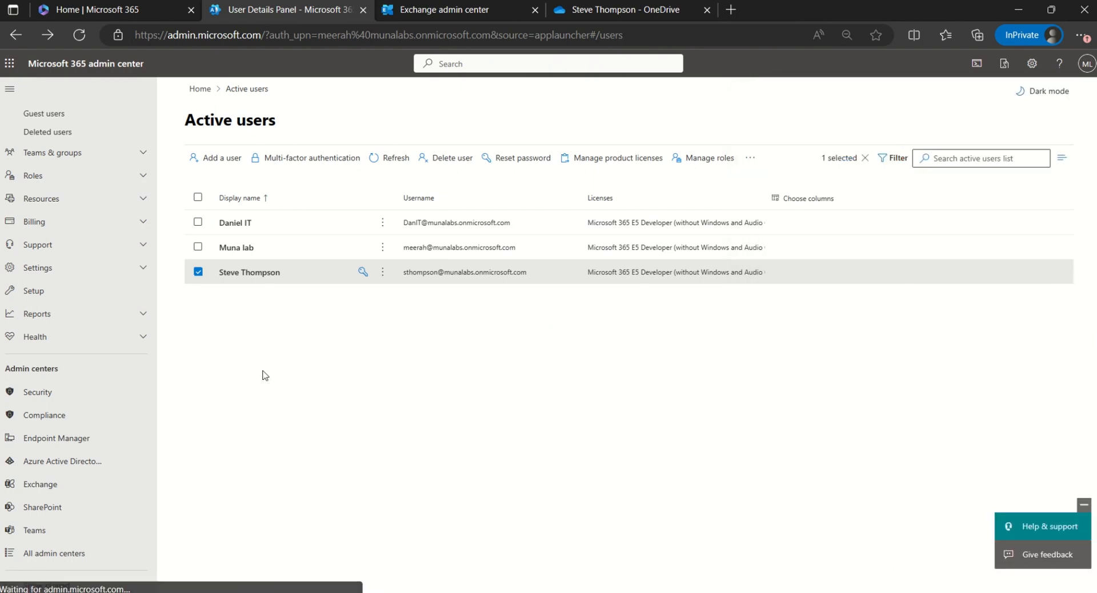
left_click(53, 507)
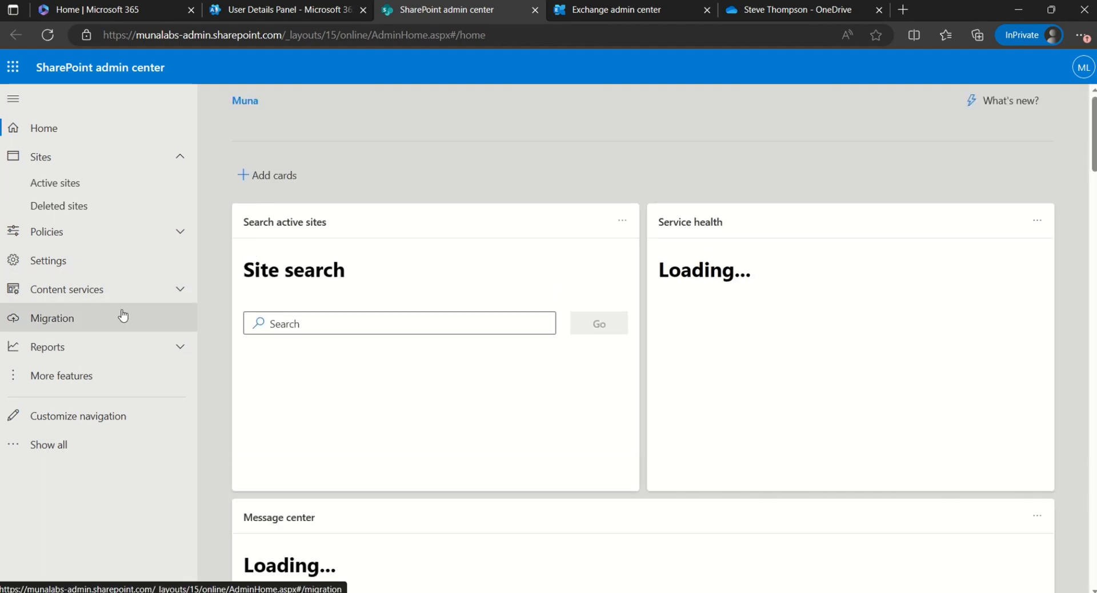
left_click(122, 378)
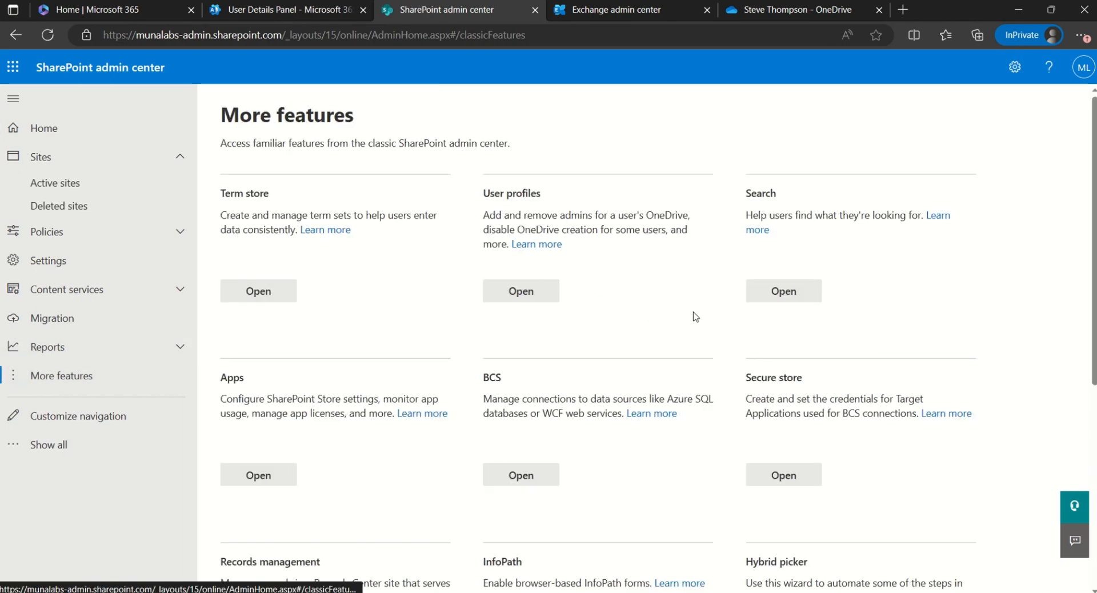
left_click(528, 295)
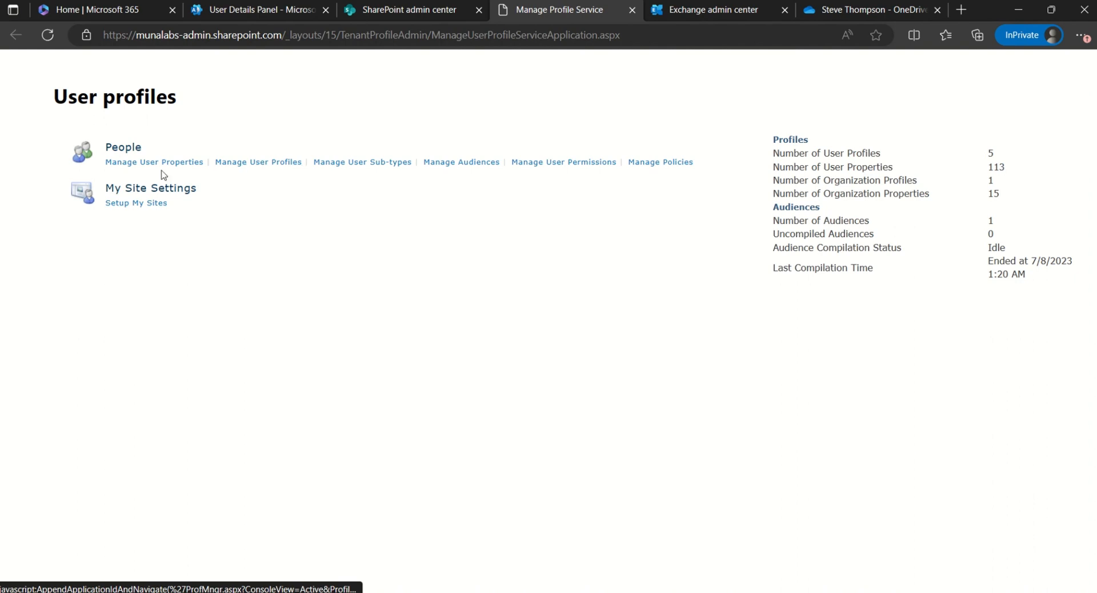
left_click(247, 164)
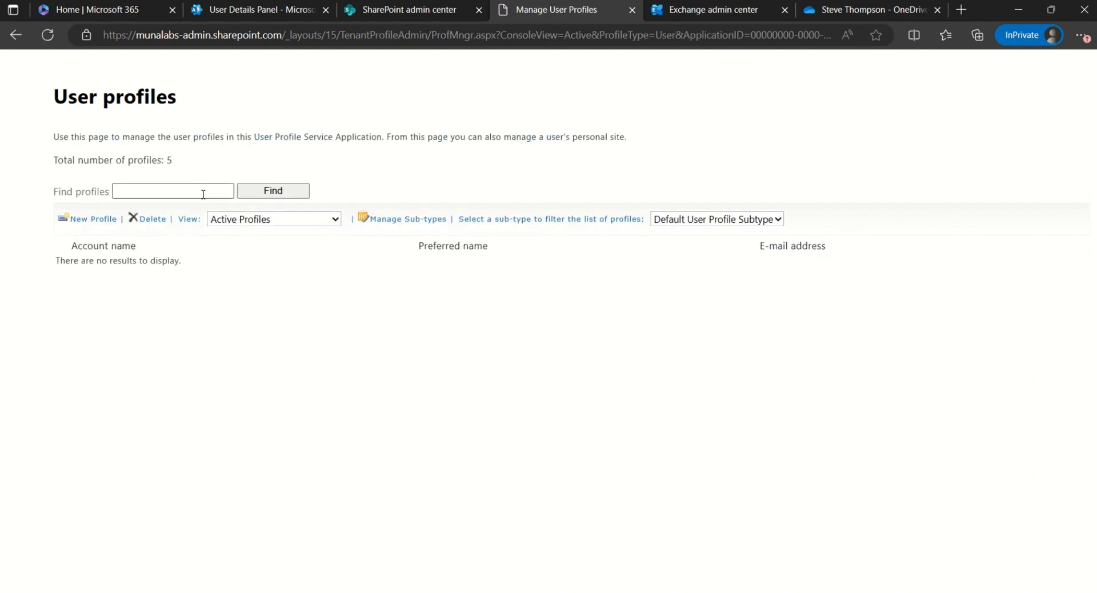
Step: Find the departing employee's user profile by first name and open the management of its site collection owners
left_click(203, 194)
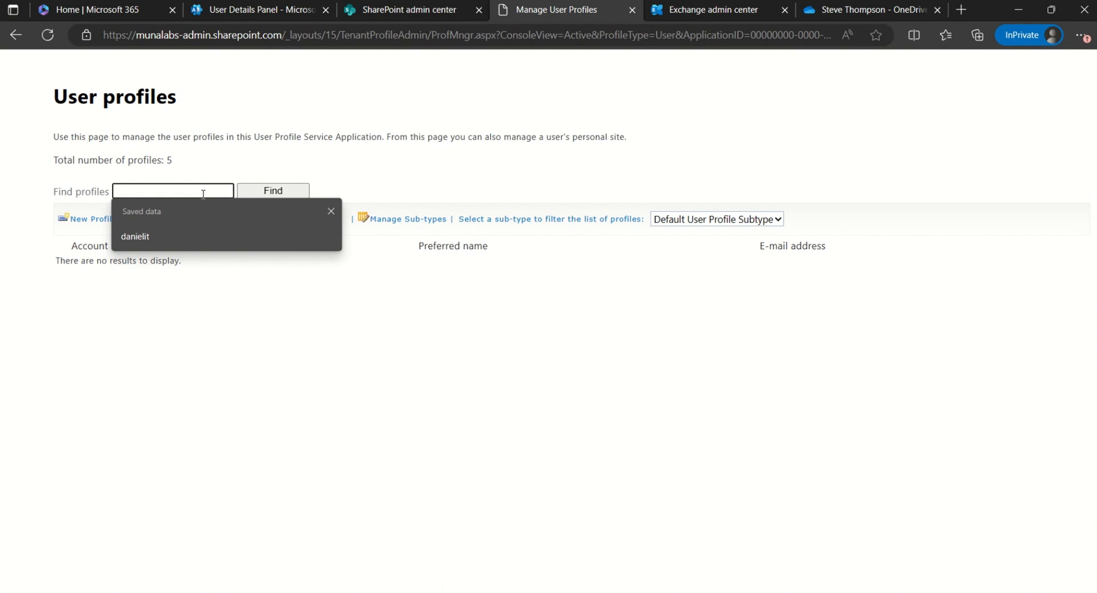
type("steve")
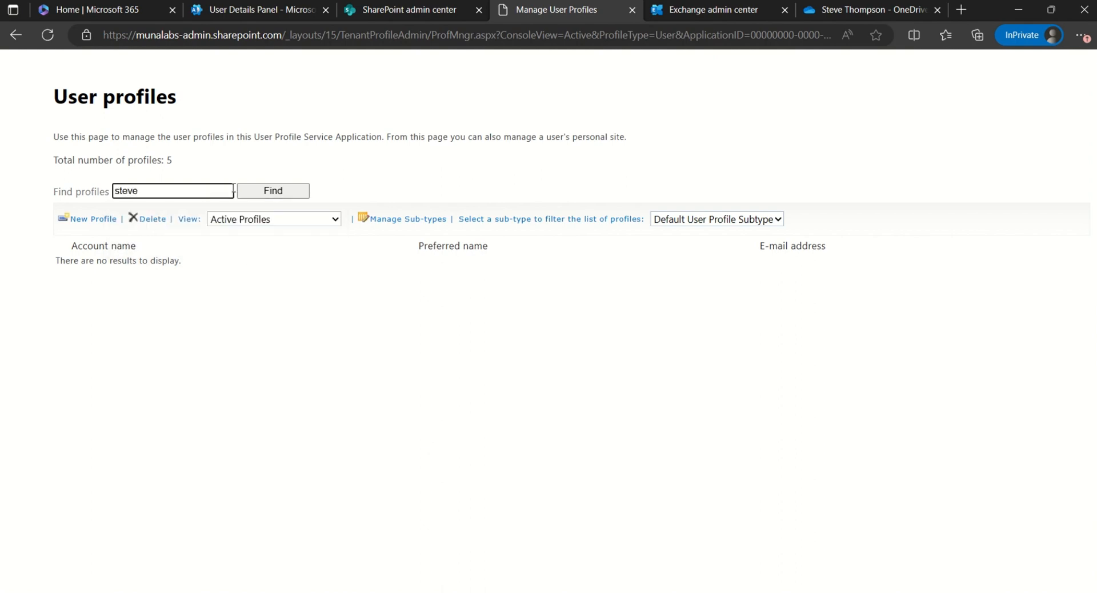
left_click(257, 192)
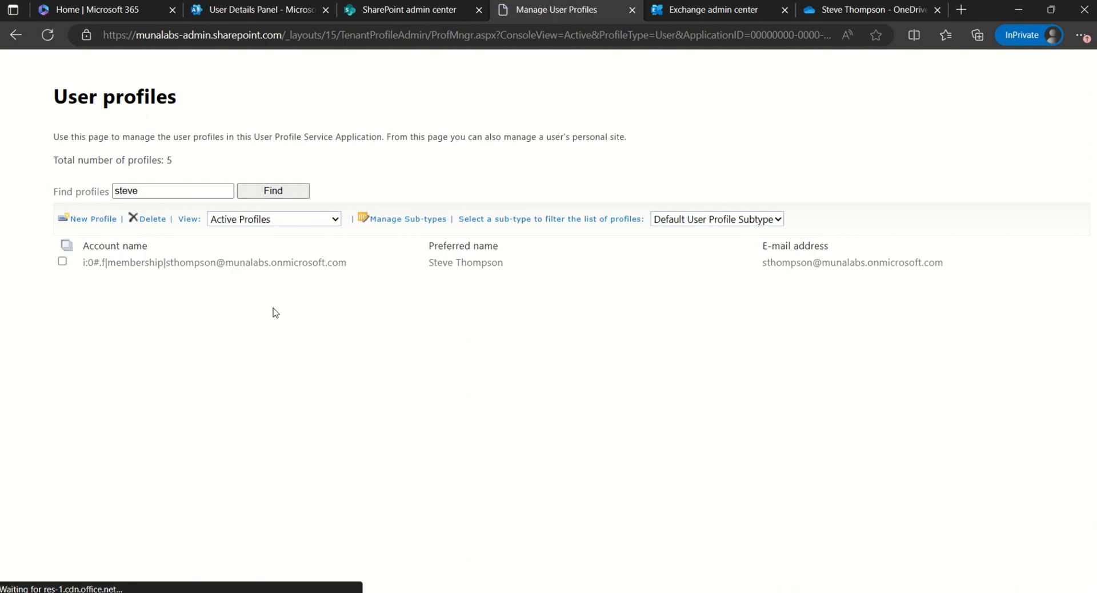
left_click(414, 264)
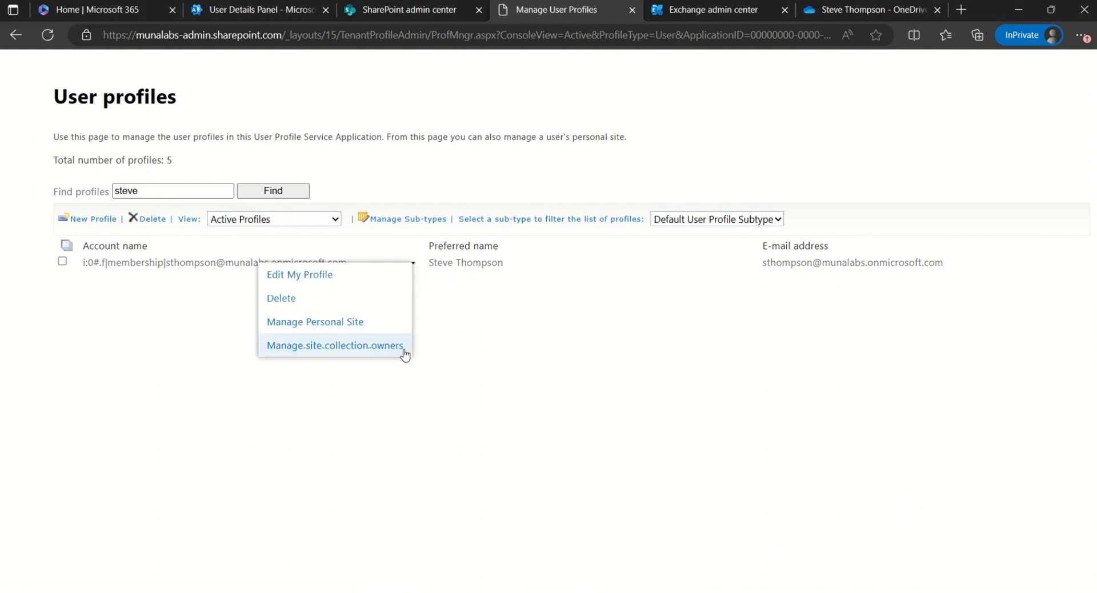
left_click(358, 346)
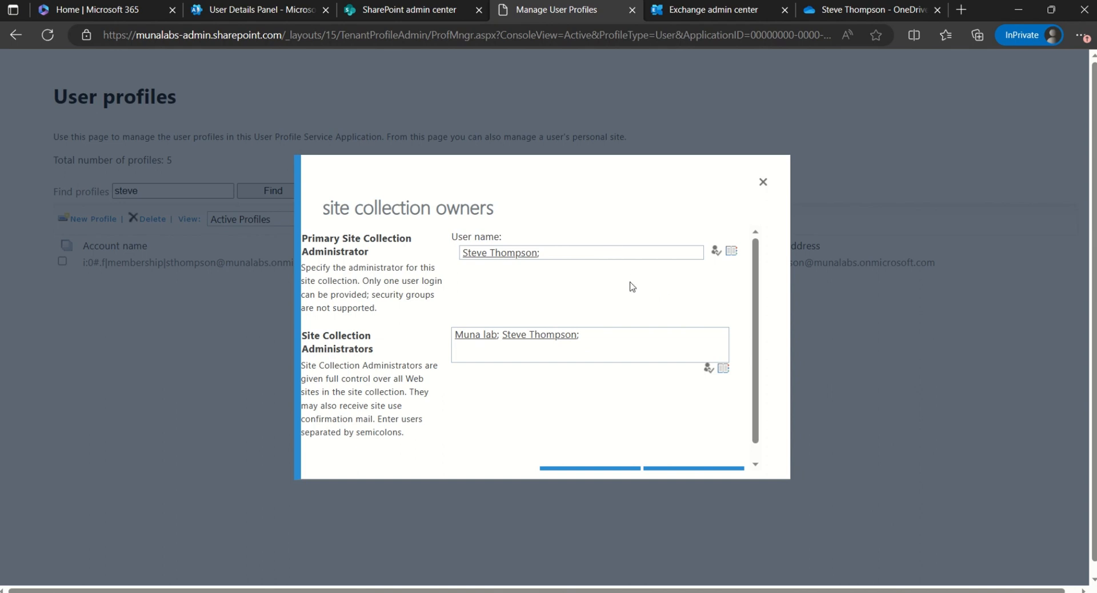
Step: Add the IT colleague to the Site Collection Administrators of the departing employee's personal site, resolve the name and save the owners
left_click(619, 339)
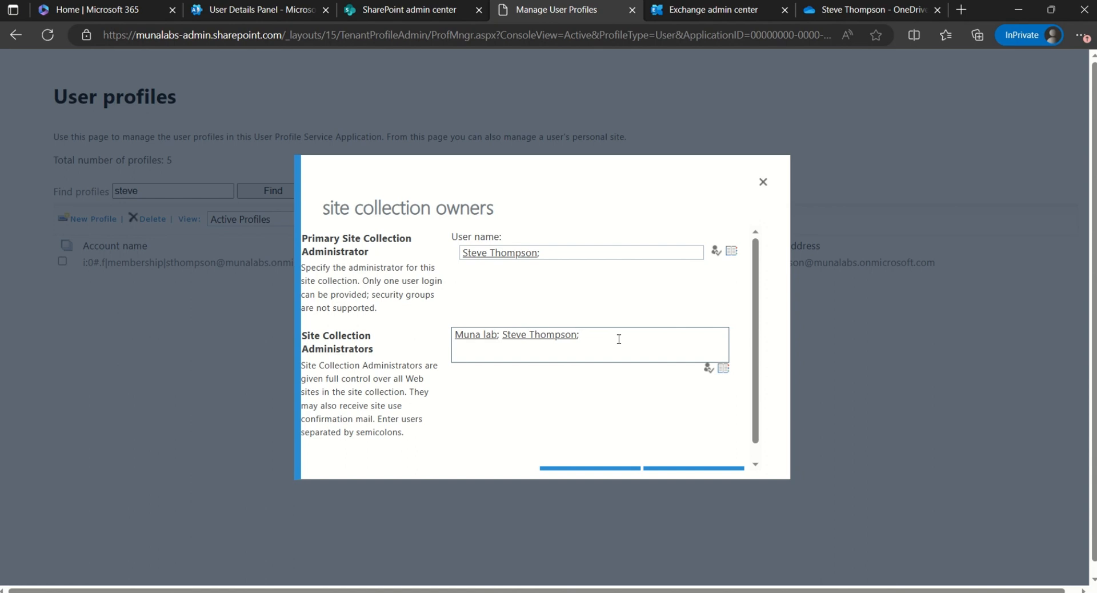
mouse_move(864, 19)
type("daniel")
left_click(709, 370)
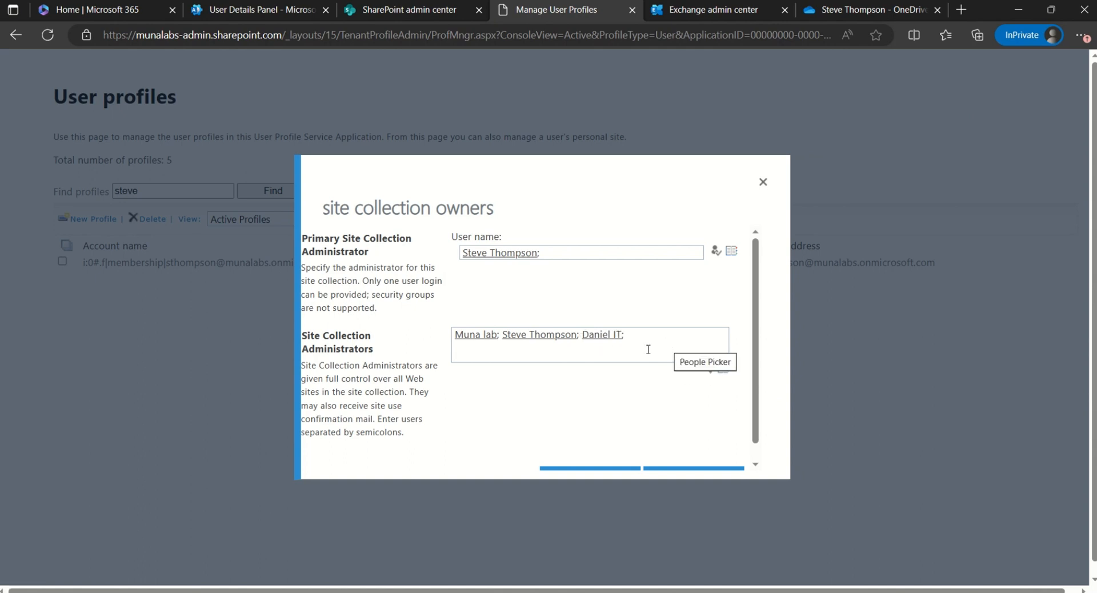
scroll(711, 332, "down", 1)
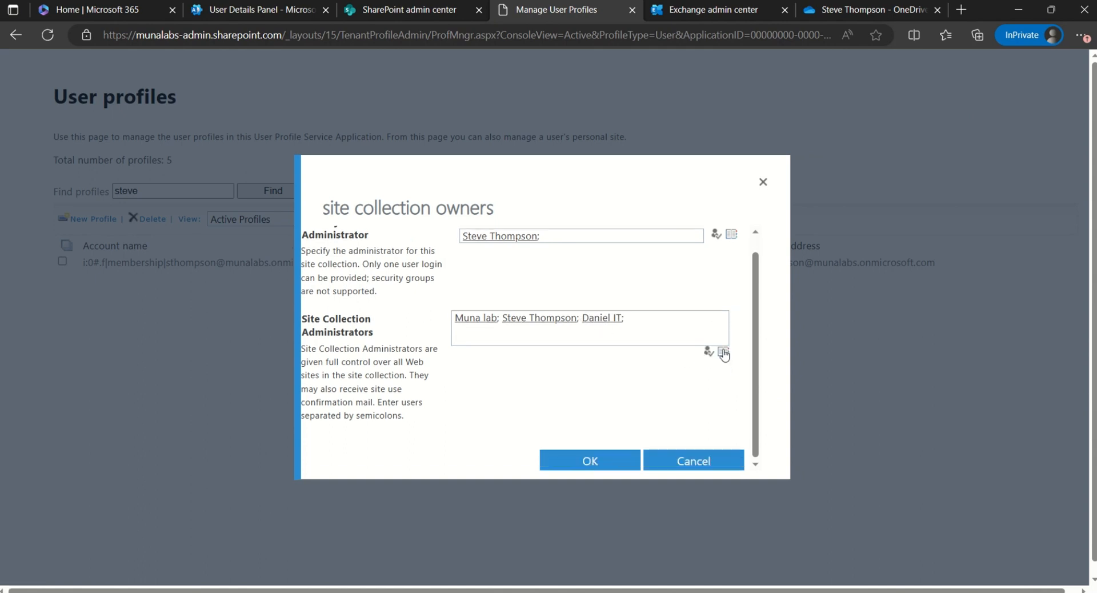
left_click(584, 461)
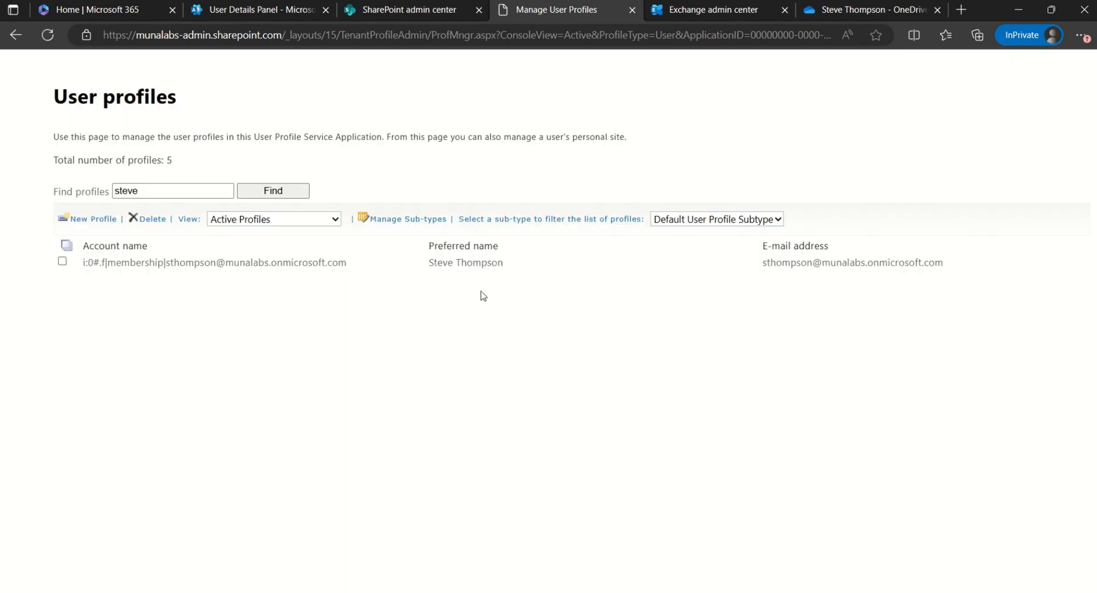
Step: In the Microsoft 365 admin center, create an access link to the departing employee's OneDrive files and copy the link
left_click(248, 14)
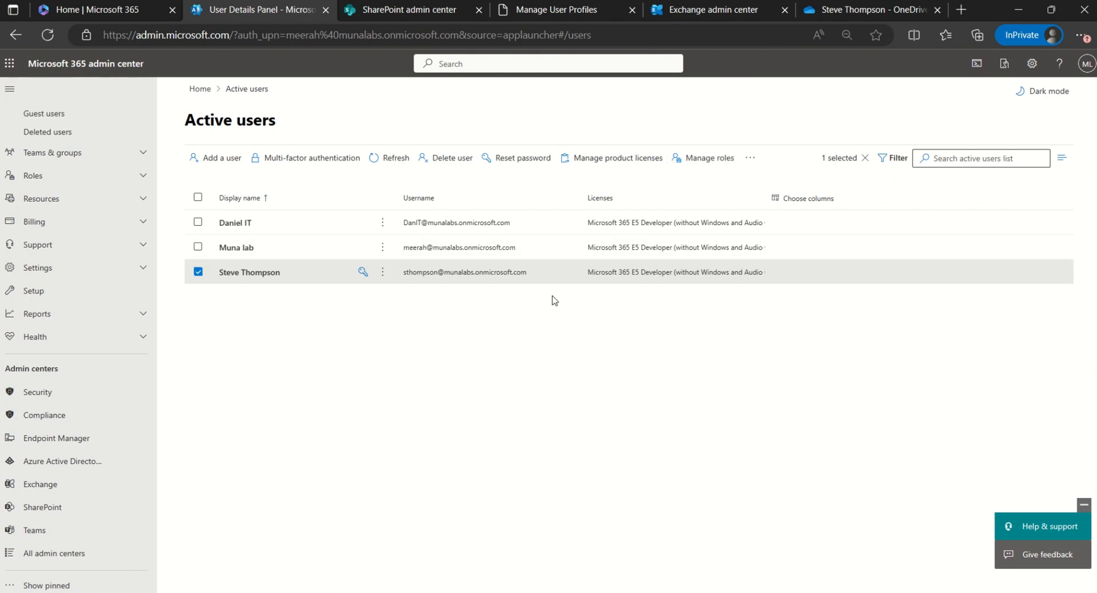
left_click(266, 275)
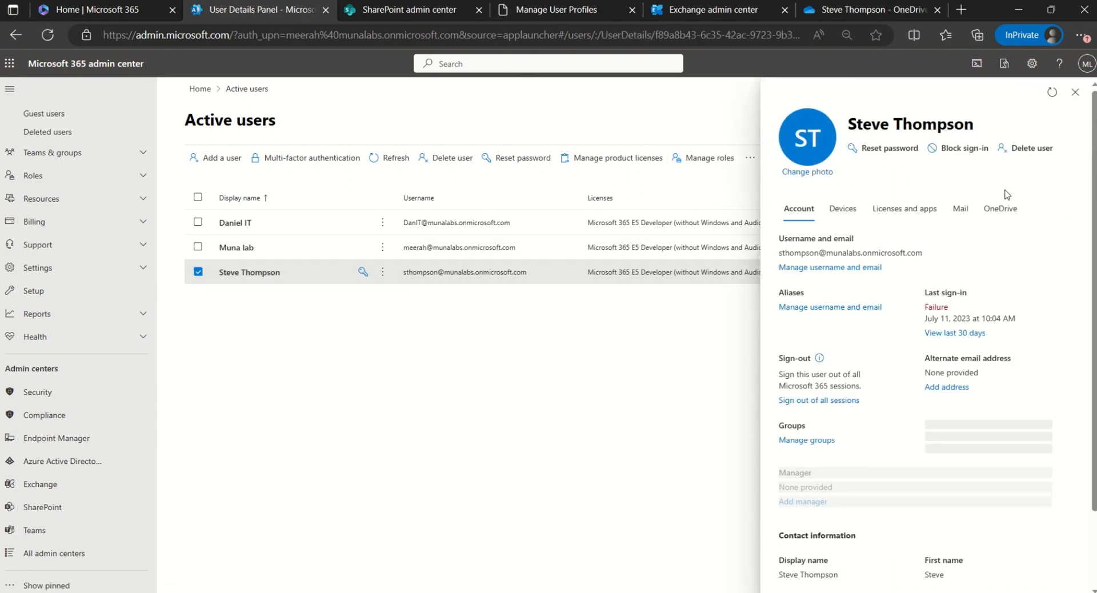
left_click(1009, 210)
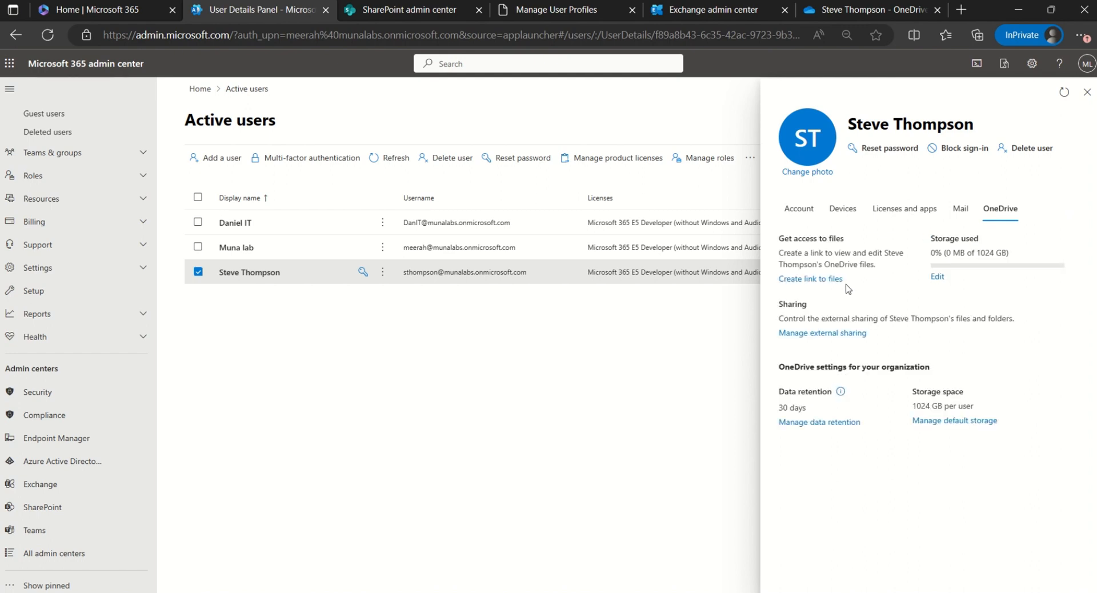
left_click(821, 284)
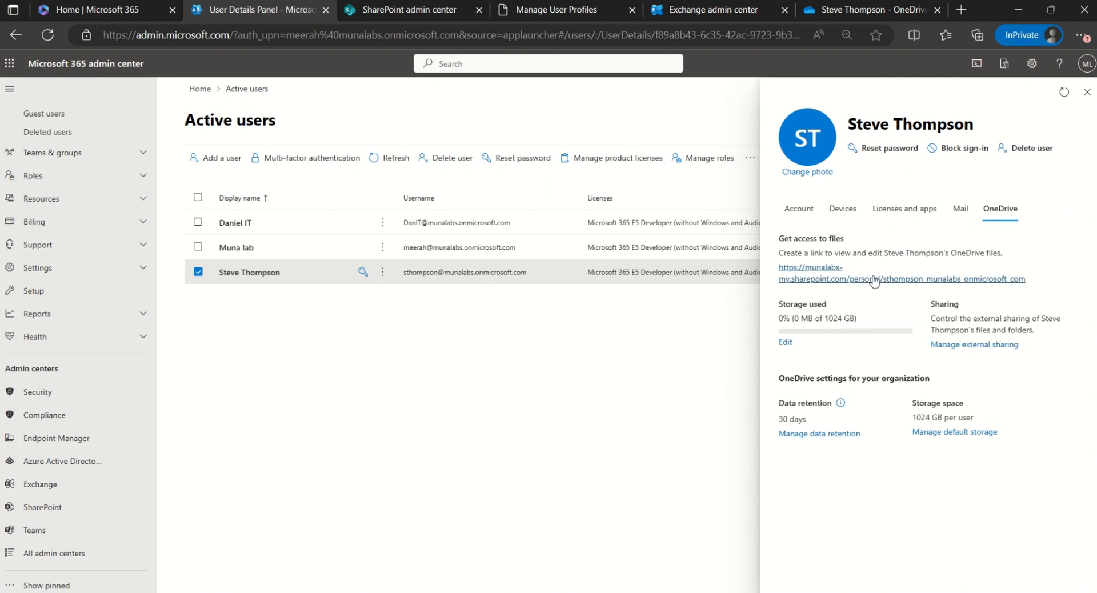
left_click_drag(1029, 279, 883, 266)
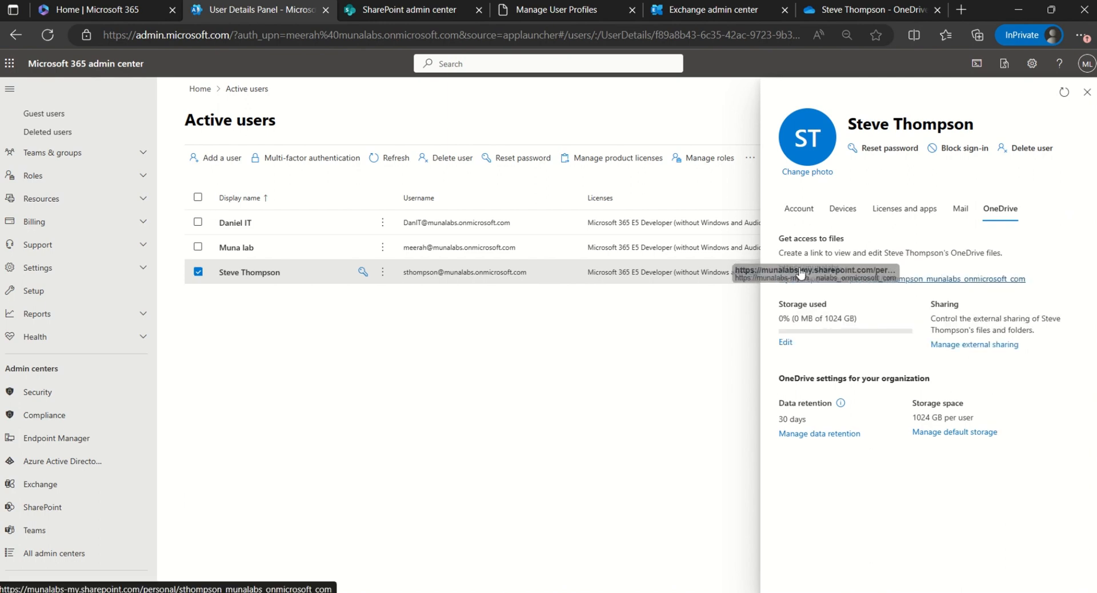
right_click(1004, 280)
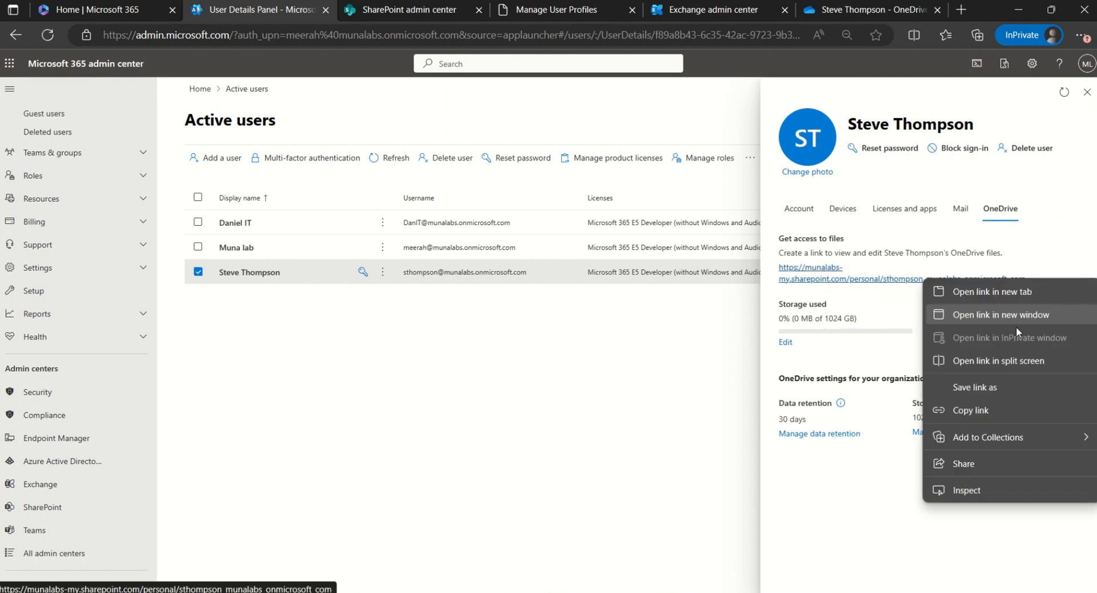
left_click(975, 410)
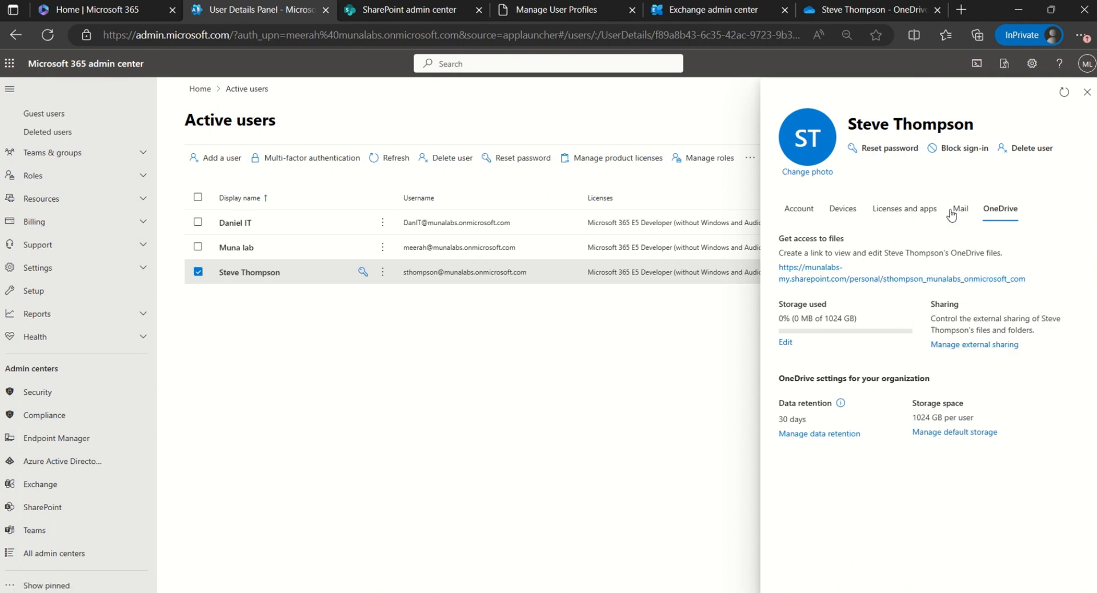
Step: Switch to the departing employee's OneDrive and select all files and folders
left_click(886, 10)
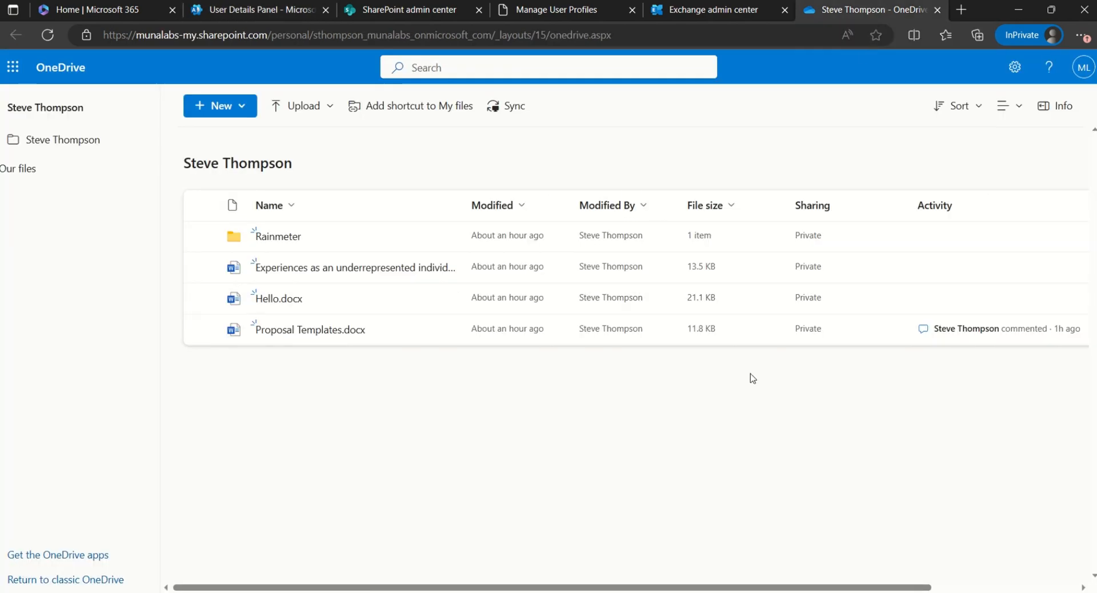
left_click(201, 205)
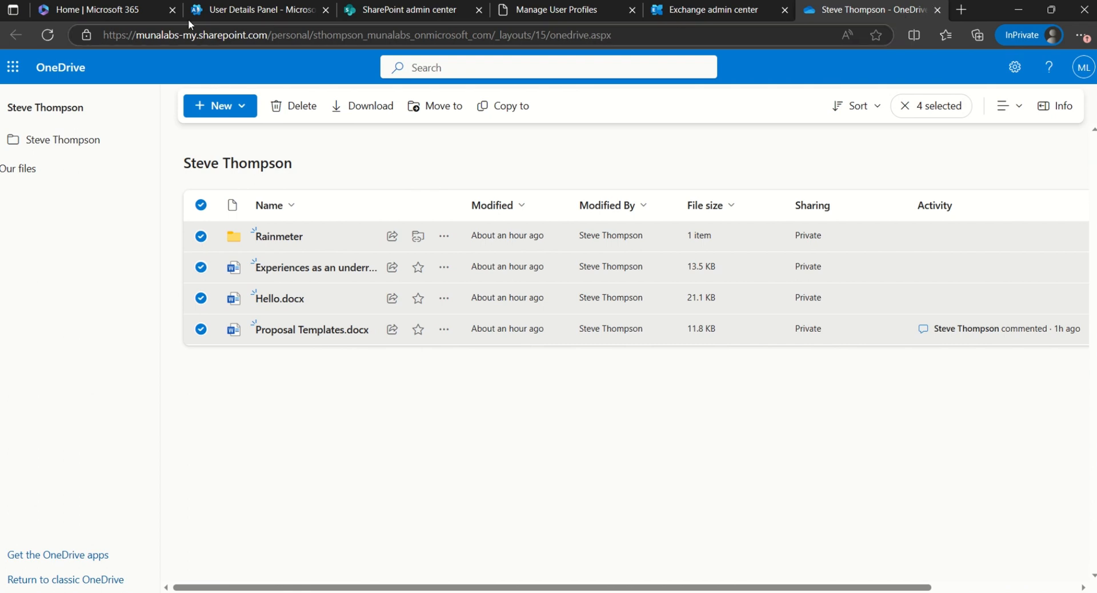
Step: In the Microsoft 365 admin center, remove the Microsoft 365 E5 Developer license from the departing employee, save and close the user details
mouse_move(230, 23)
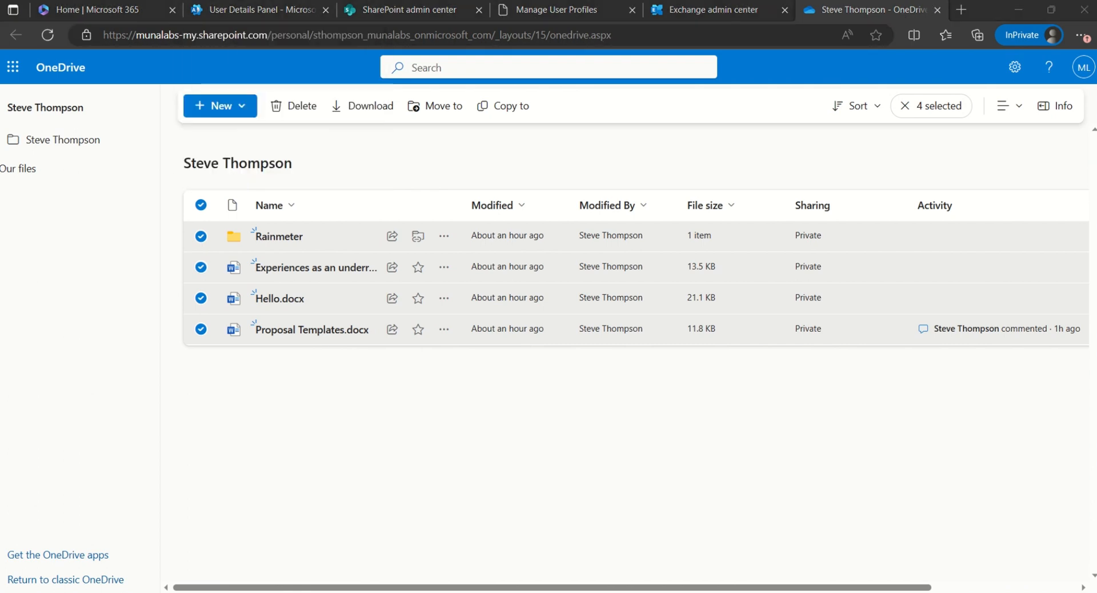
left_click(242, 8)
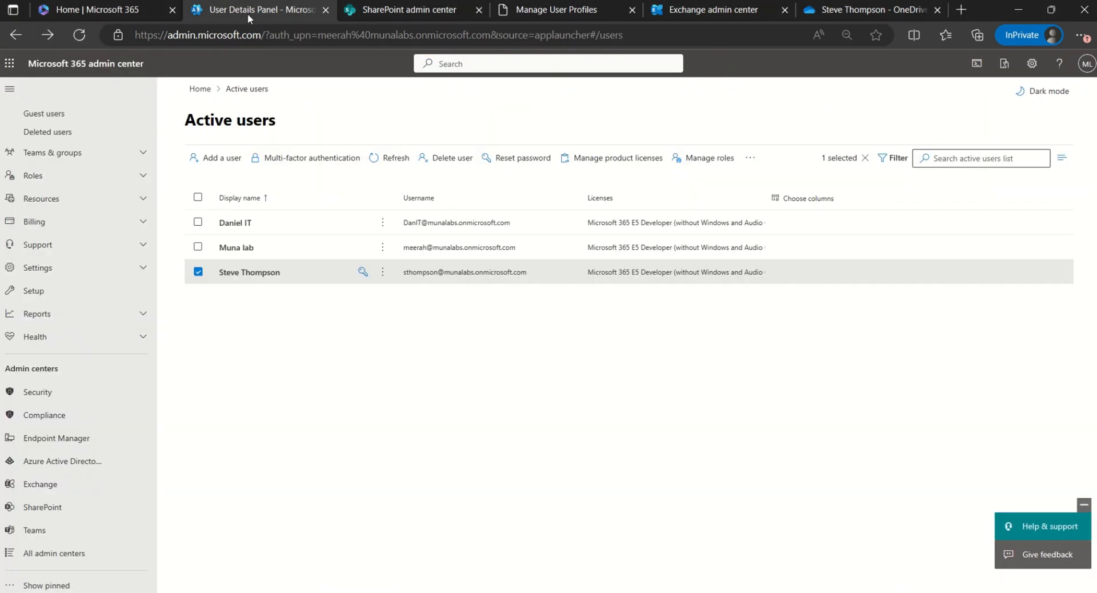
left_click(257, 272)
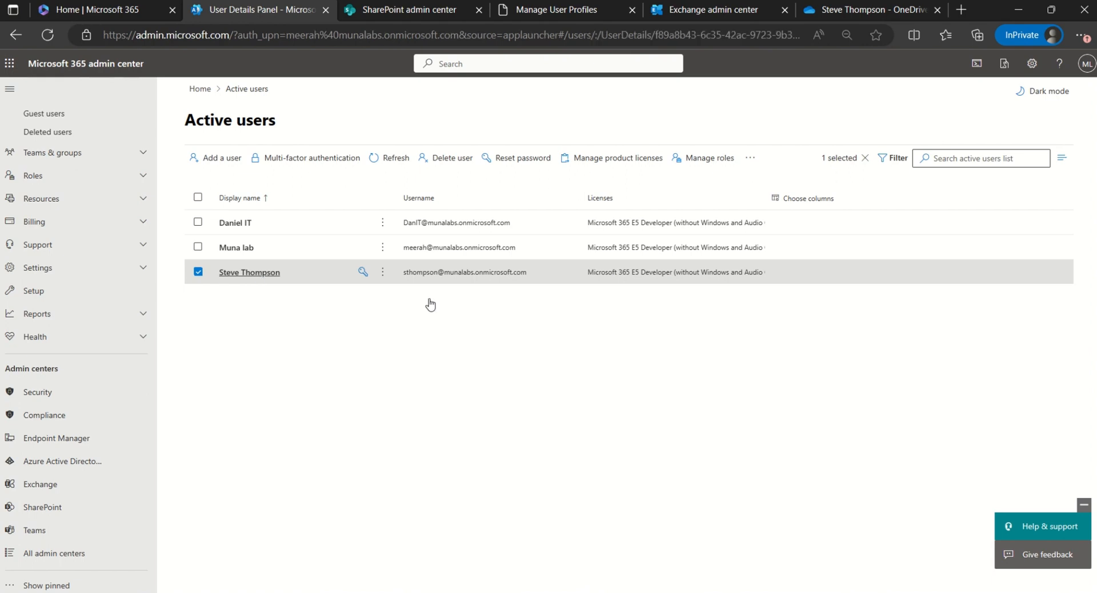
left_click(917, 213)
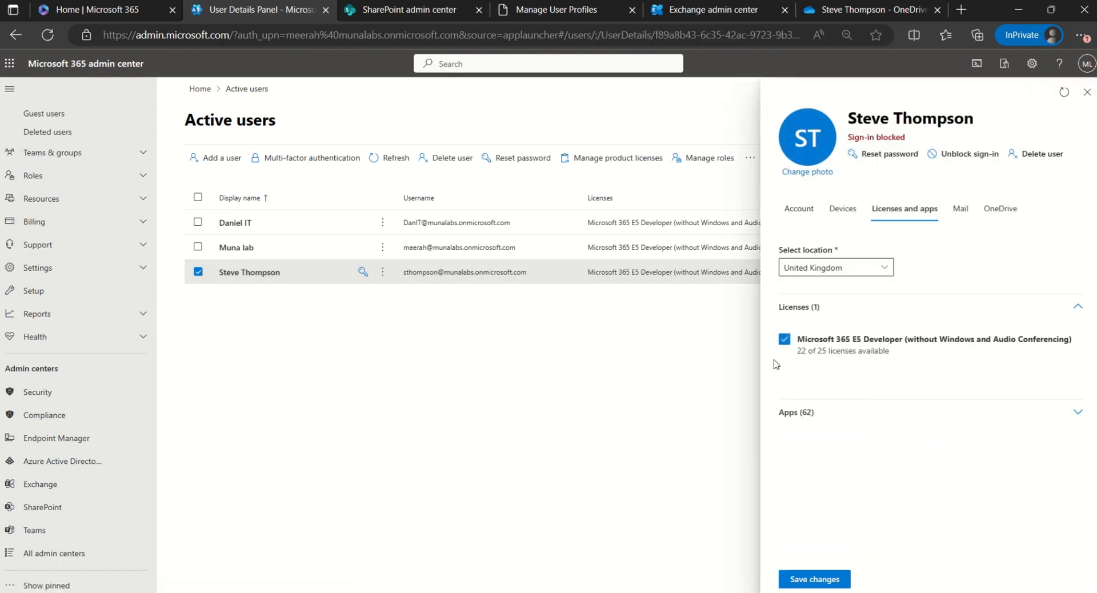
left_click(784, 340)
left_click(818, 580)
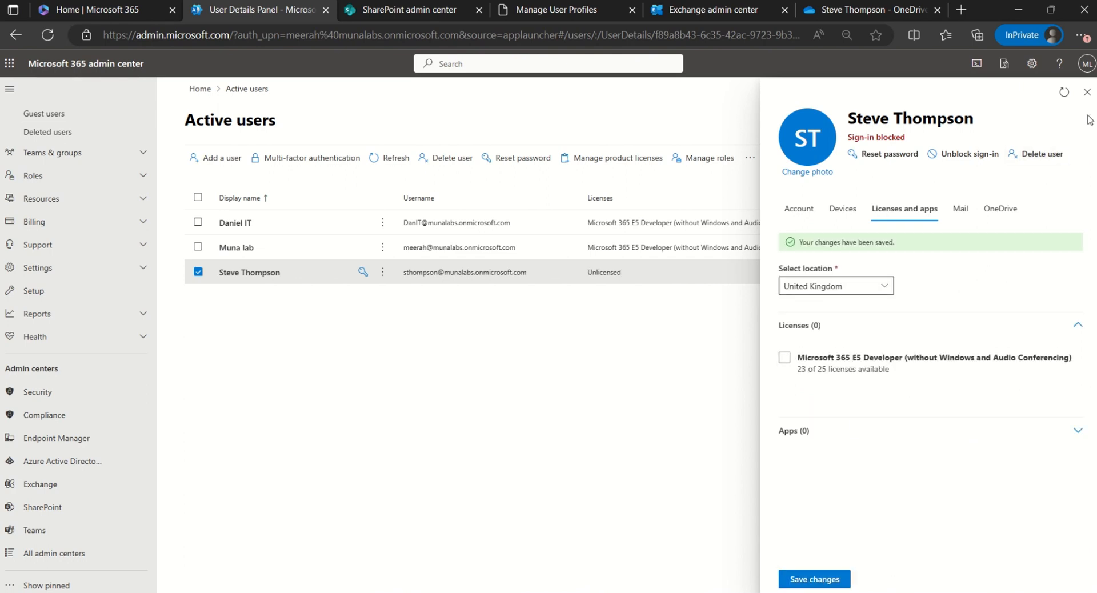
left_click(1087, 92)
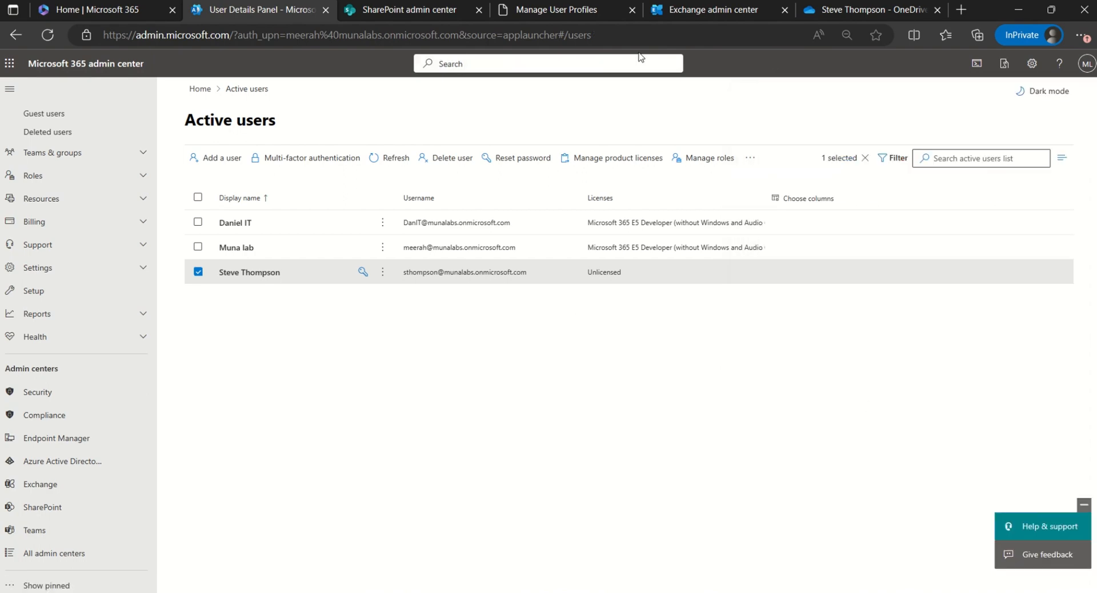
Step: Switch to the Exchange admin center, check the departing employee's mailbox type and return to the mailbox list
left_click(710, 12)
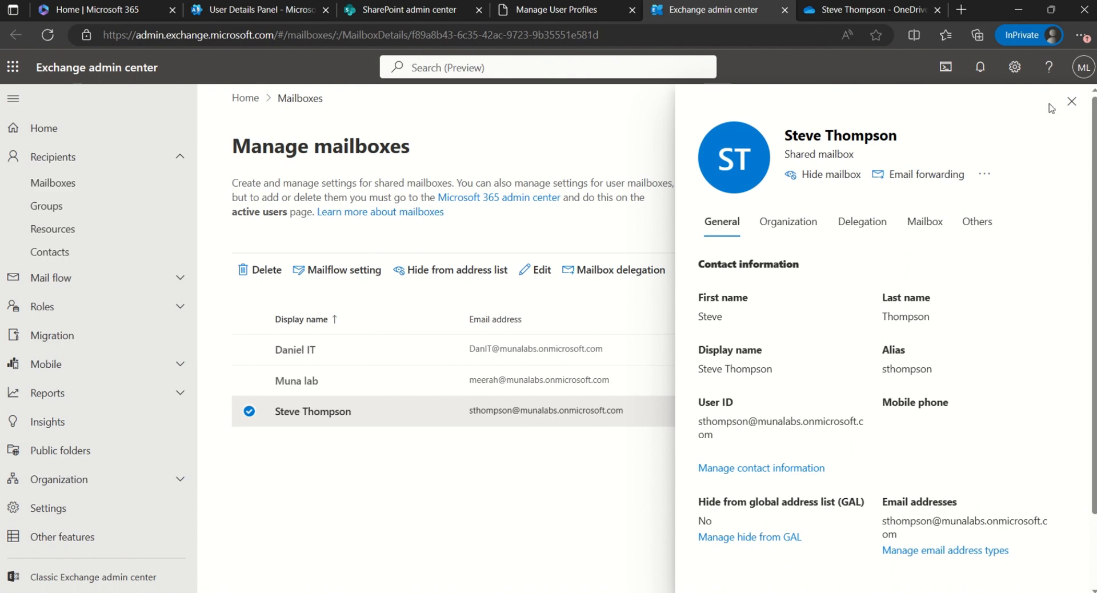
left_click(1068, 102)
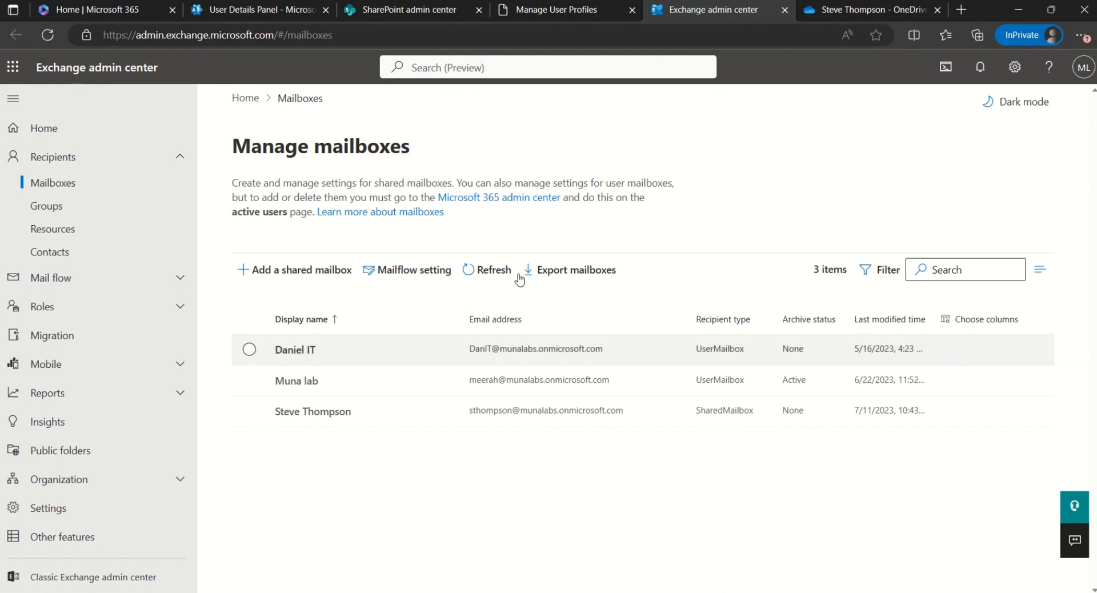
Step: In the Microsoft 365 admin center, append "Former Staff" to the departing employee's display name, save the contact information and close it
left_click(251, 12)
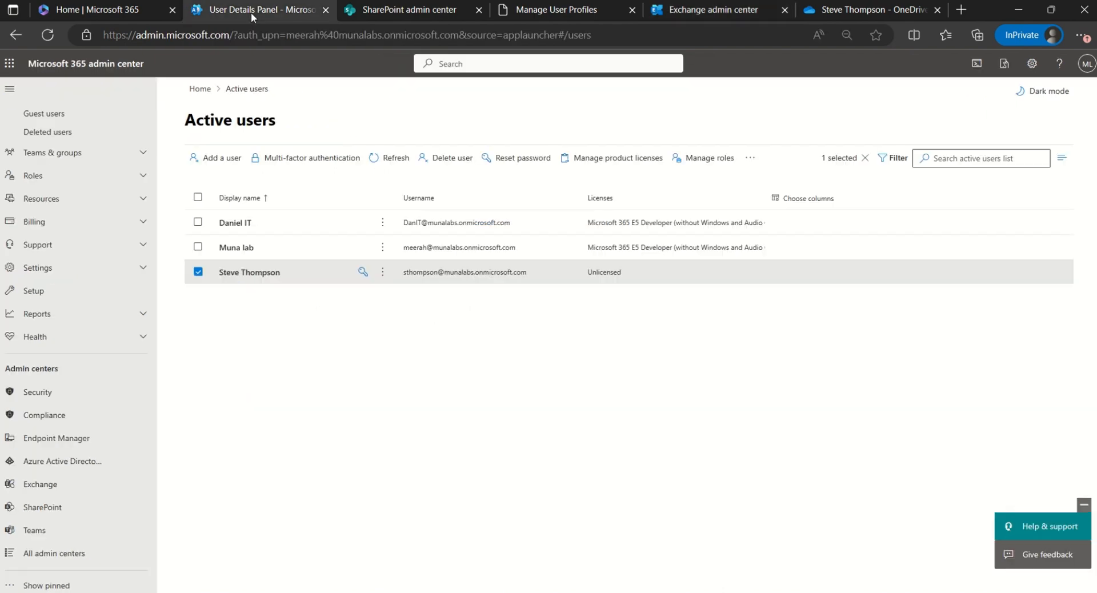
left_click(275, 273)
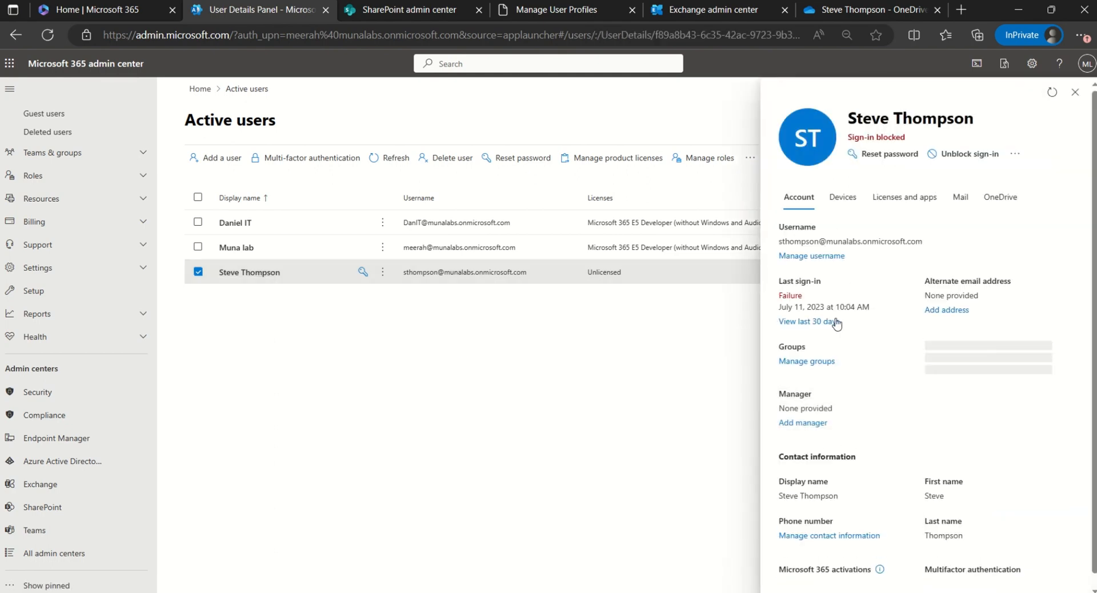
left_click(820, 259)
left_click(774, 95)
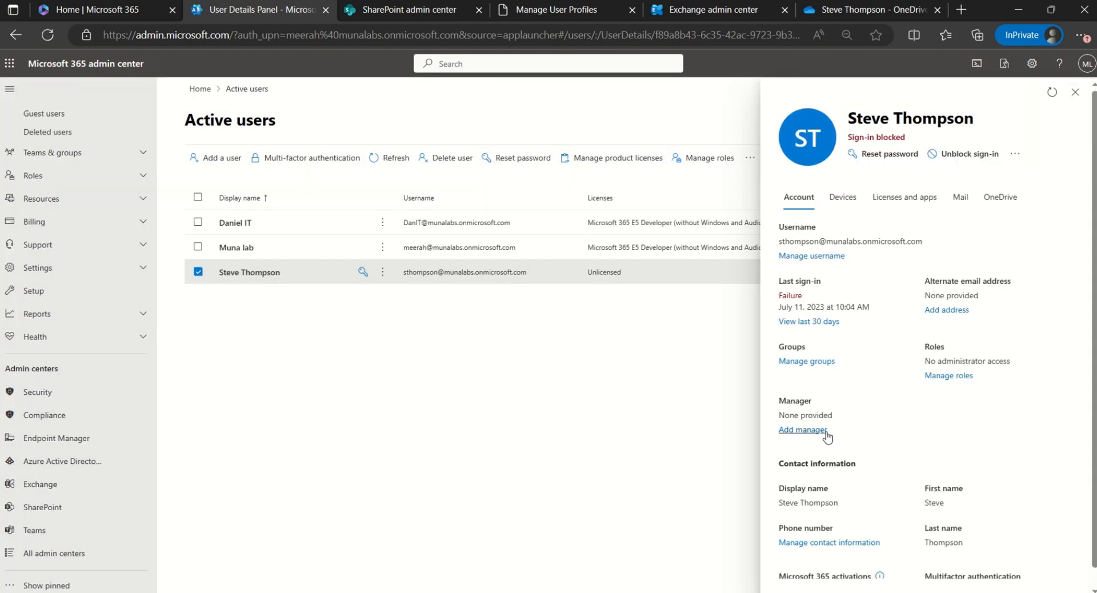
scroll(827, 436, "down", 1)
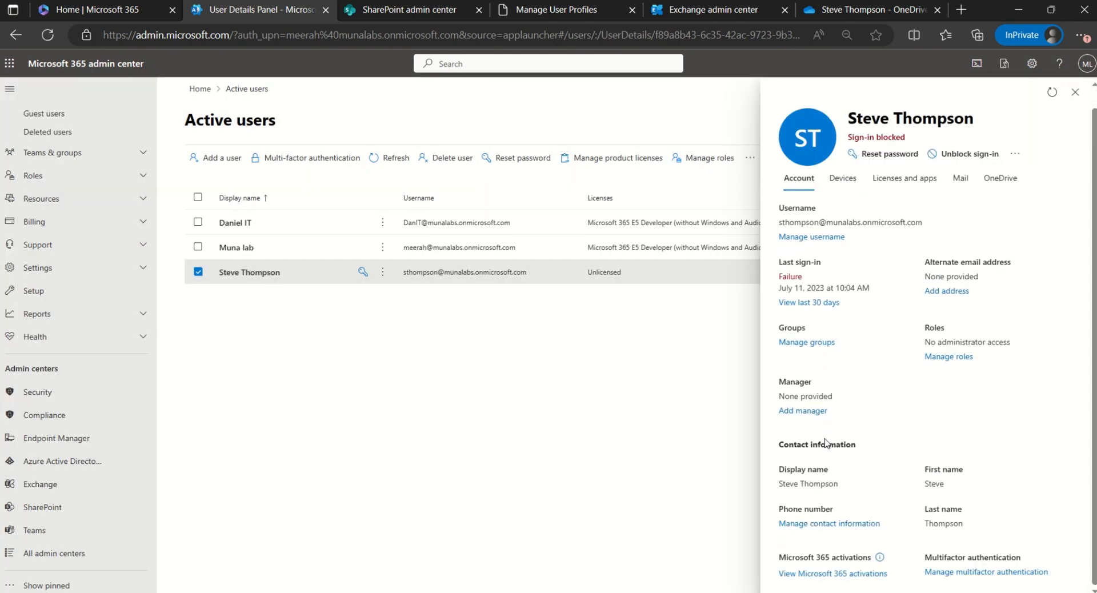
left_click(812, 525)
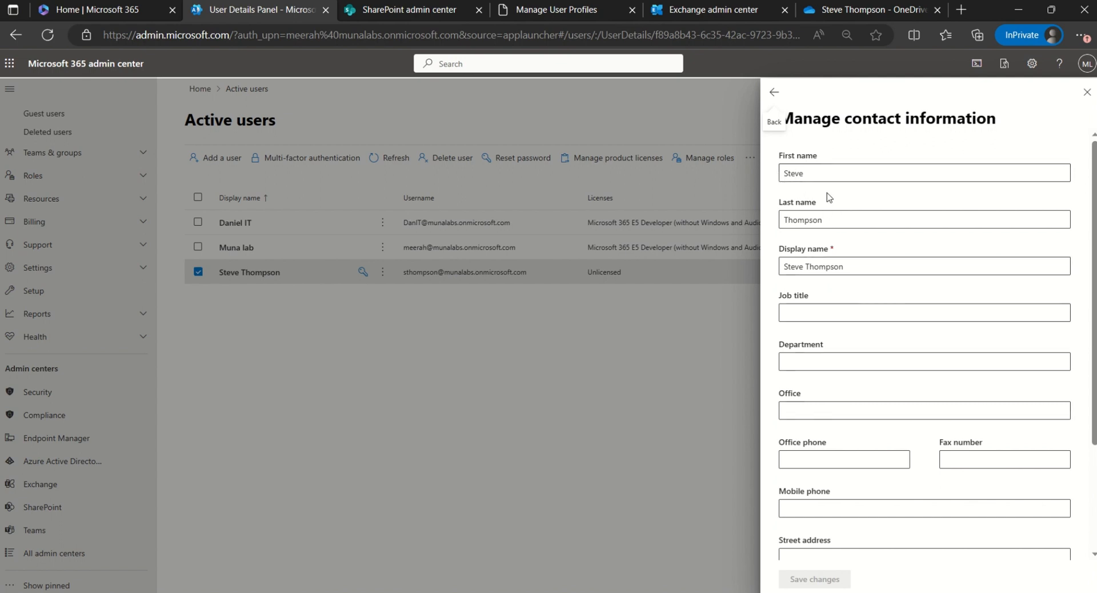
left_click(825, 172)
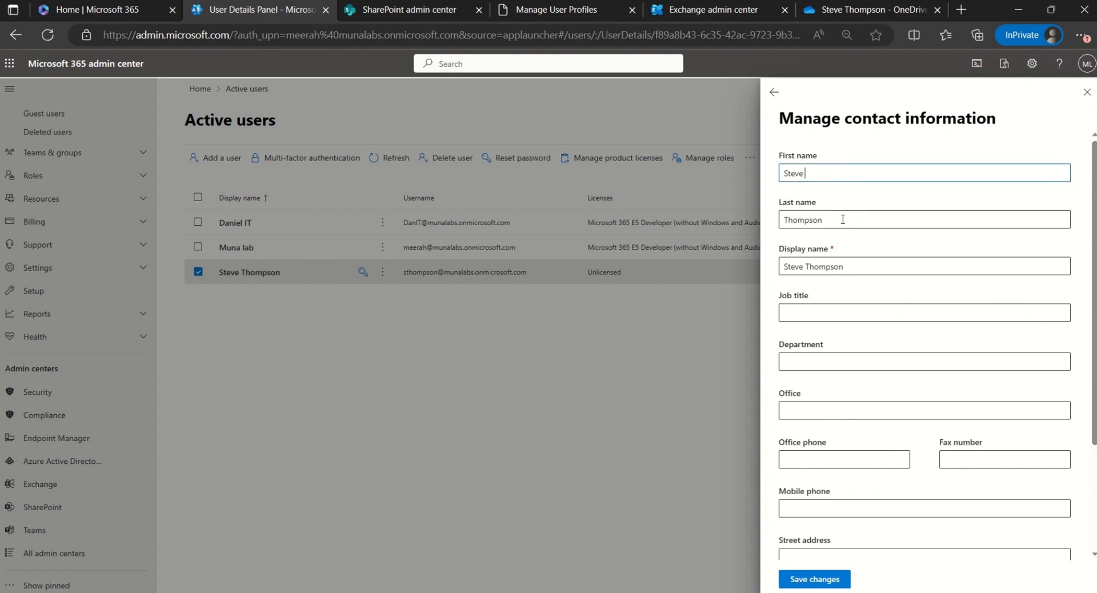
left_click(872, 273)
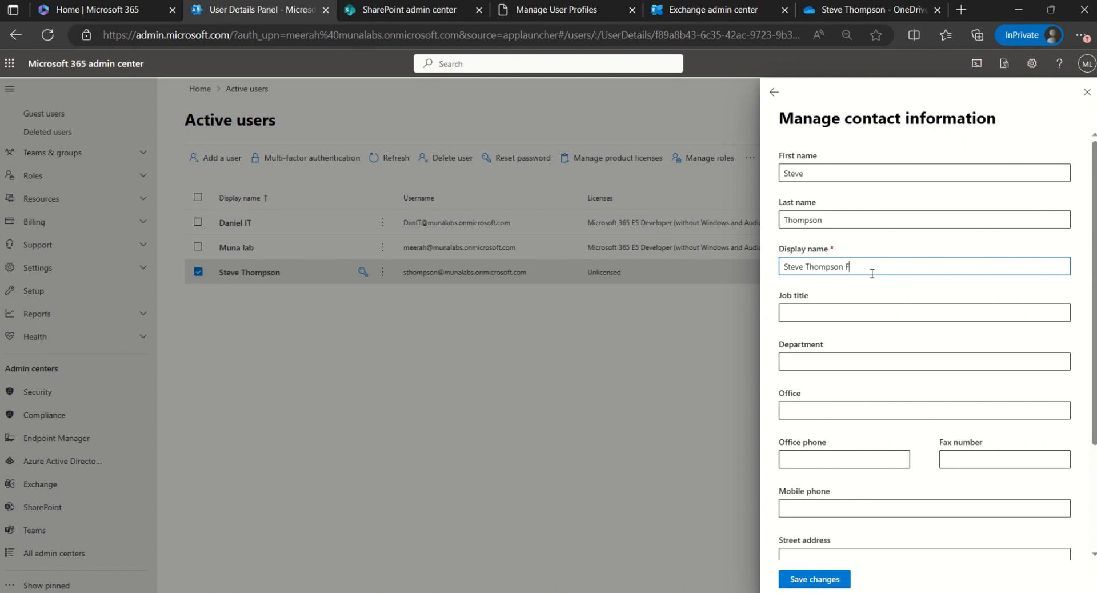
type("Former Staff")
scroll(872, 400, "down", 3)
left_click(834, 576)
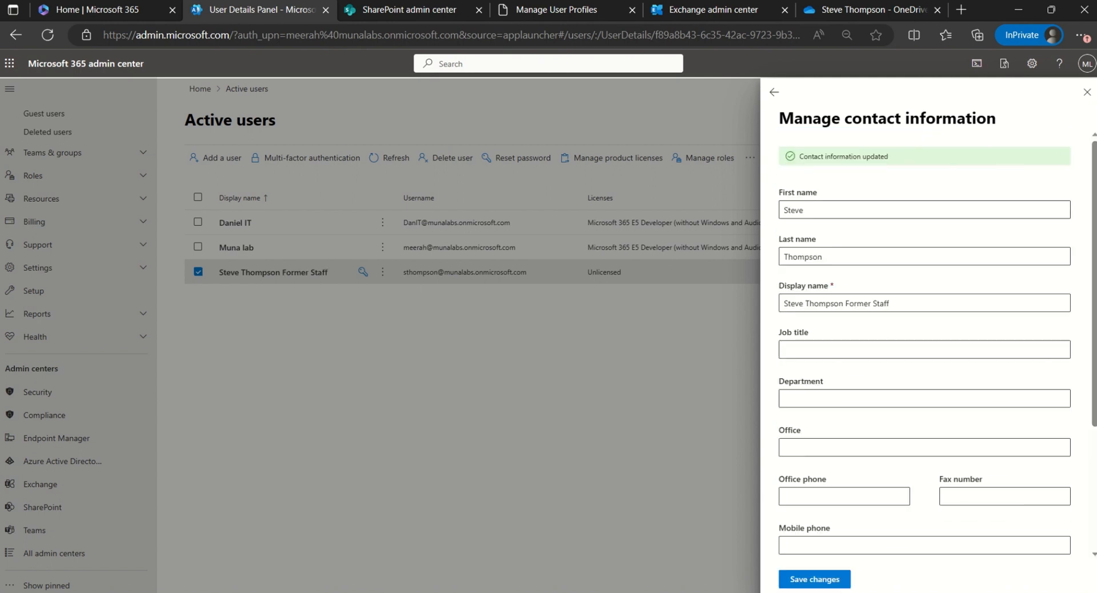
left_click(1087, 92)
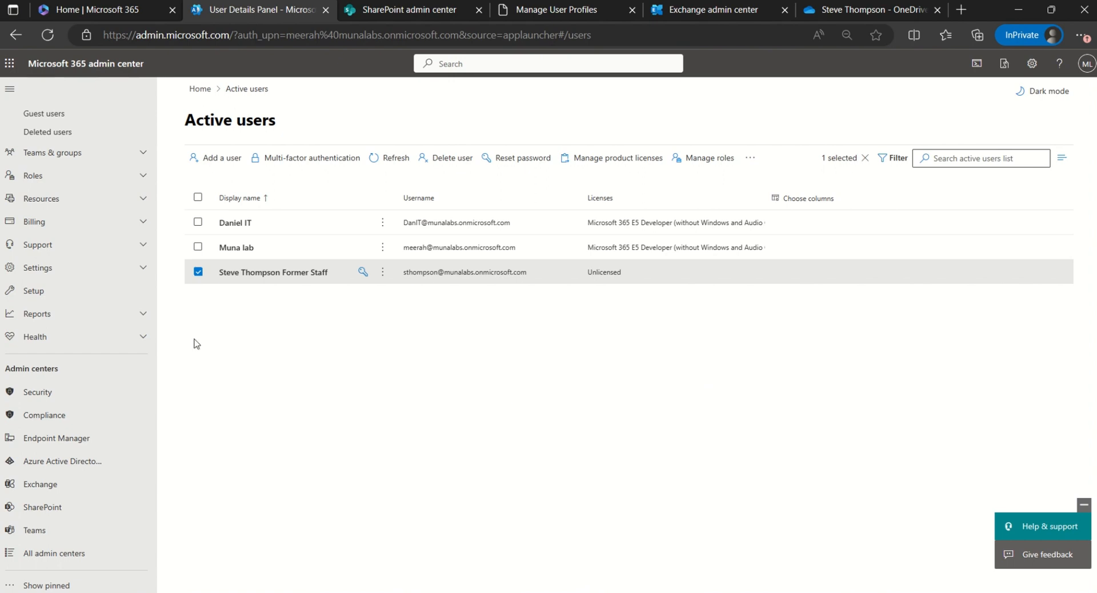
Step: Expand the Billing section of the admin center navigation
left_click(38, 224)
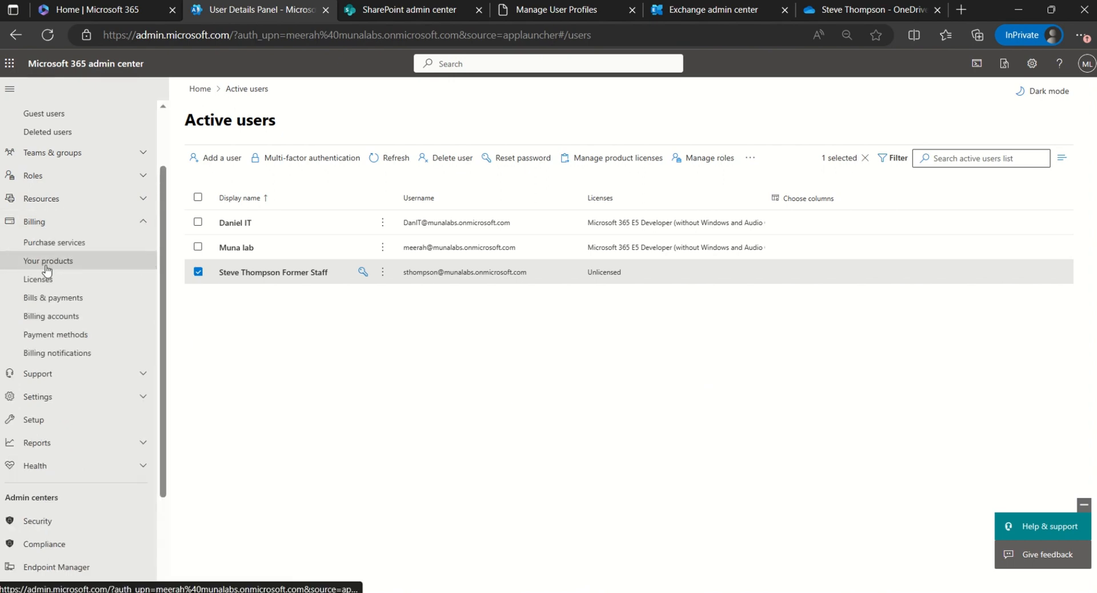